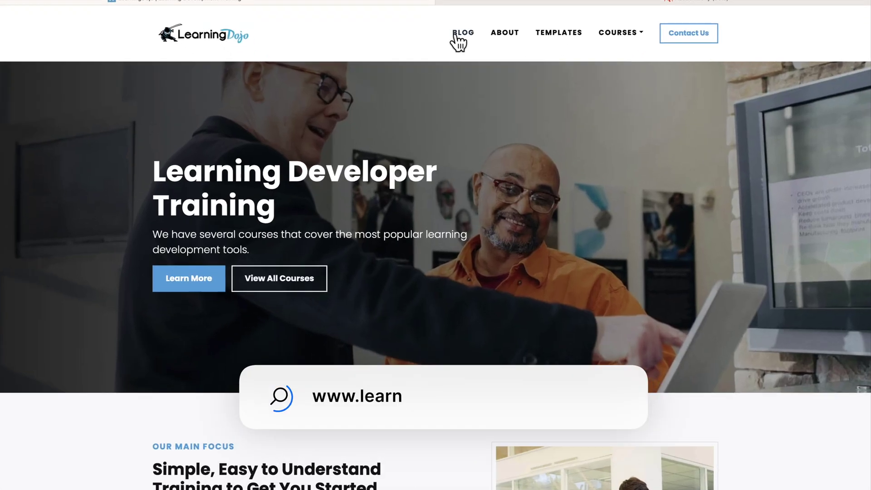
Open the LearningDojo Learning Blog page, which features an Articulate Storyline post.
{"action": "left_click", "coordinate": [455, 36]}
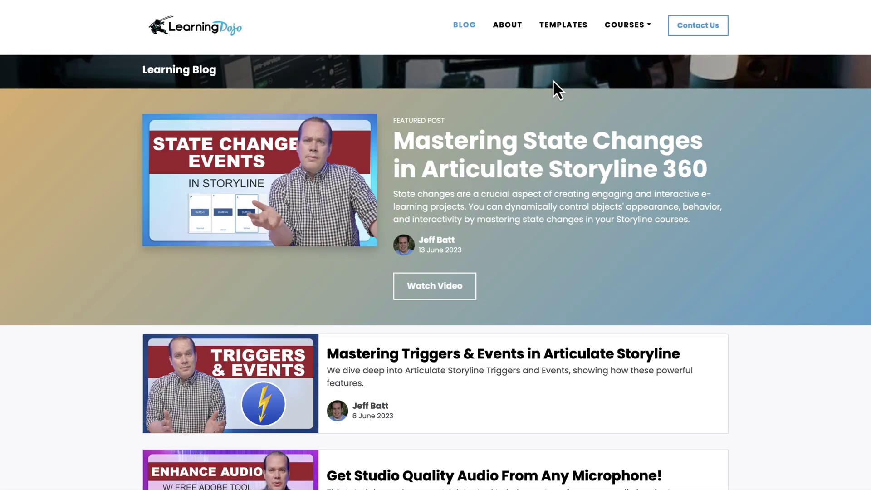
Open the LearningDojo Templates page, browse the Storyline template cards, then show the Courses menu.
{"action": "scroll", "coordinate": [554, 82], "scroll_direction": "down", "scroll_amount": 9}
{"action": "scroll", "coordinate": [554, 87], "scroll_direction": "up", "scroll_amount": 9}
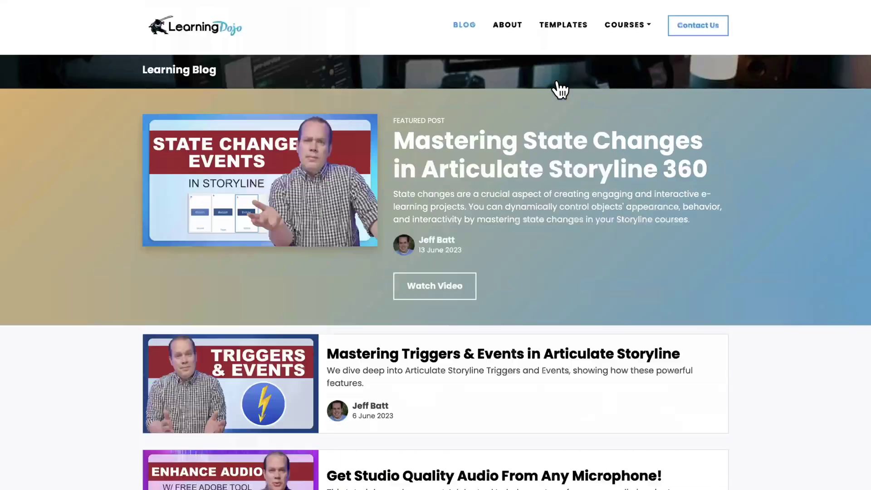
{"action": "left_click", "coordinate": [570, 30]}
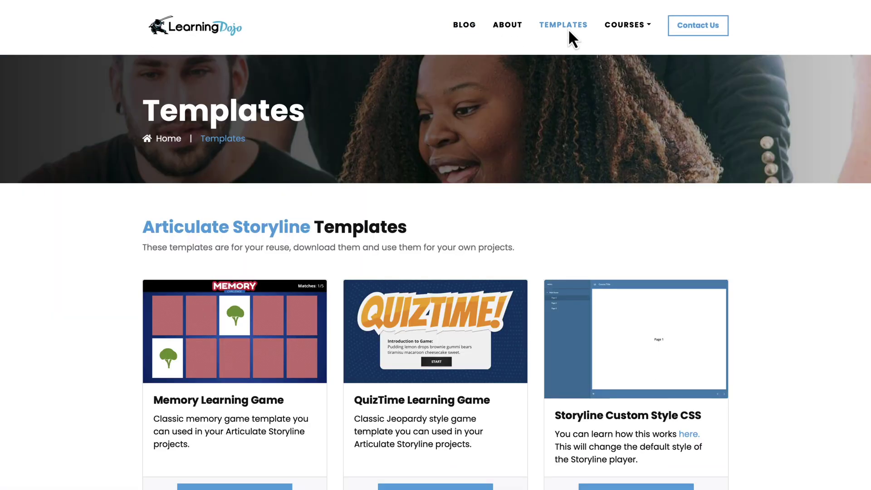
{"action": "scroll", "coordinate": [567, 34], "scroll_direction": "down", "scroll_amount": 4}
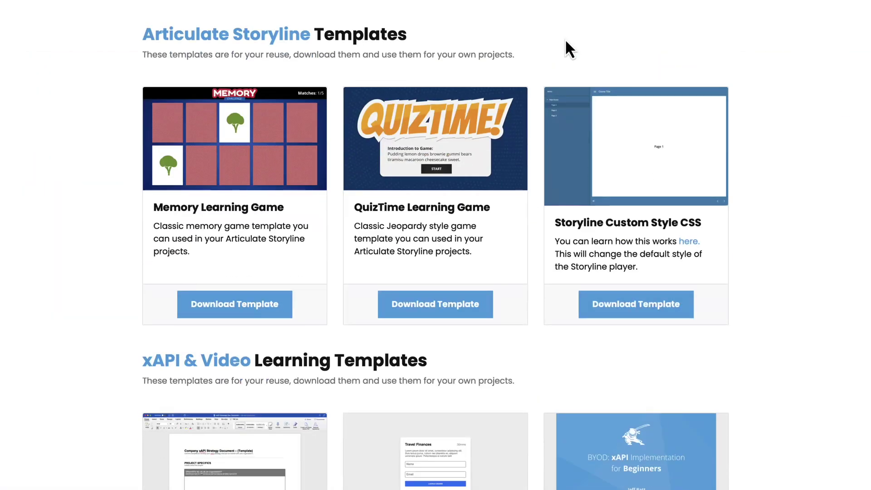
{"action": "scroll", "coordinate": [565, 41], "scroll_direction": "down", "scroll_amount": 5}
{"action": "scroll", "coordinate": [444, 169], "scroll_direction": "up", "scroll_amount": 10}
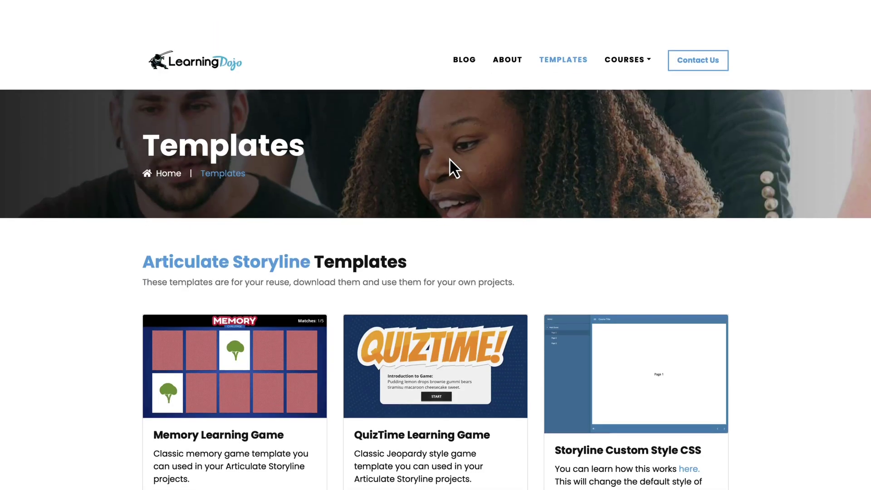
{"action": "left_click", "coordinate": [632, 33]}
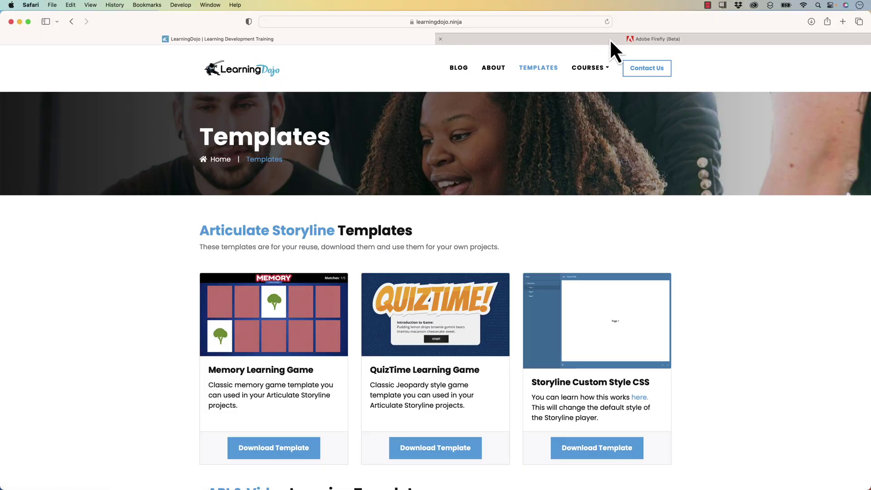
Switch to the Adobe Firefly (Beta) tab in Safari.
{"action": "left_click", "coordinate": [611, 40]}
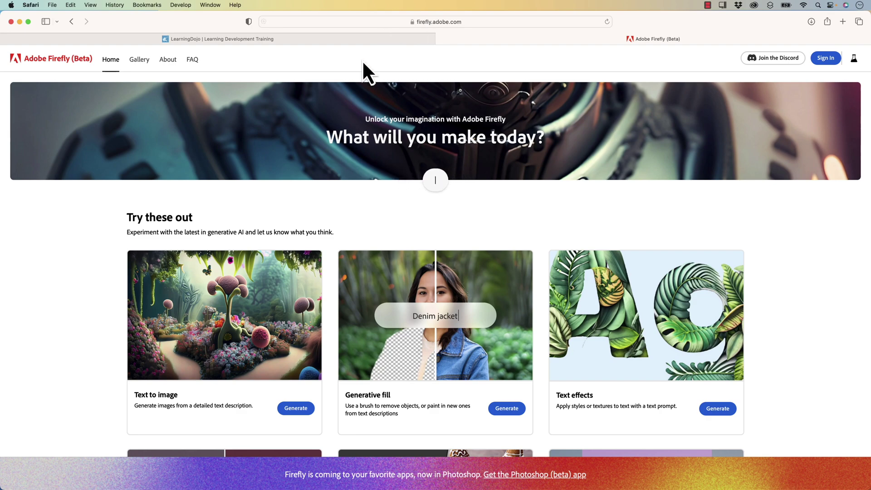
Scroll the Firefly home page down to the Try these out feature cards.
{"action": "scroll", "coordinate": [365, 75], "scroll_direction": "down", "scroll_amount": 5}
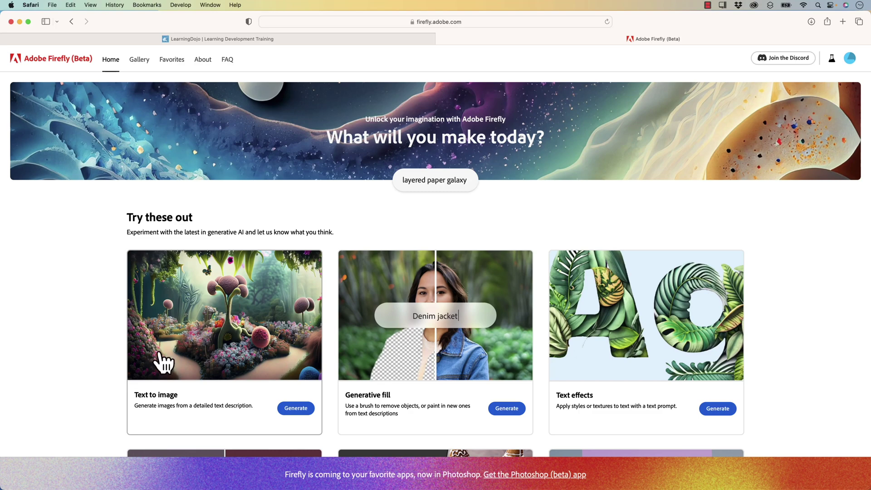
Open Text to image and browse gallery prompts like 'Fish swimming in a coral reef'.
{"action": "left_click", "coordinate": [192, 322]}
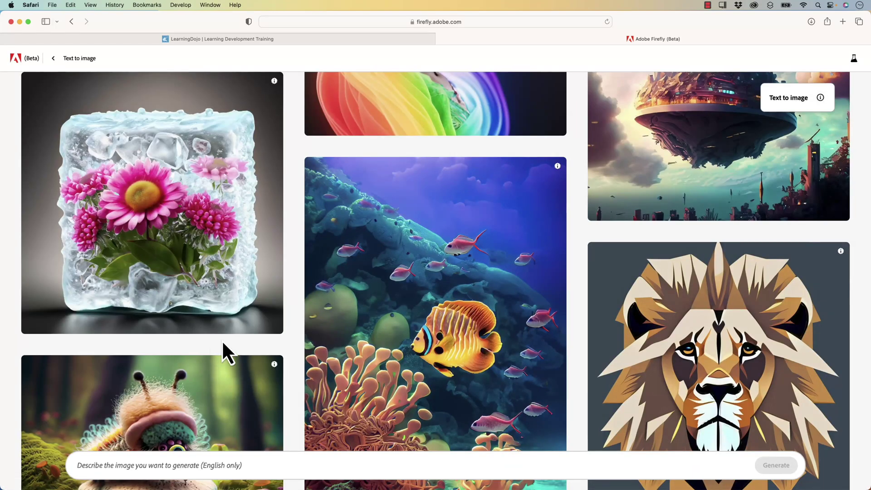
{"action": "scroll", "coordinate": [319, 349], "scroll_direction": "down", "scroll_amount": 3}
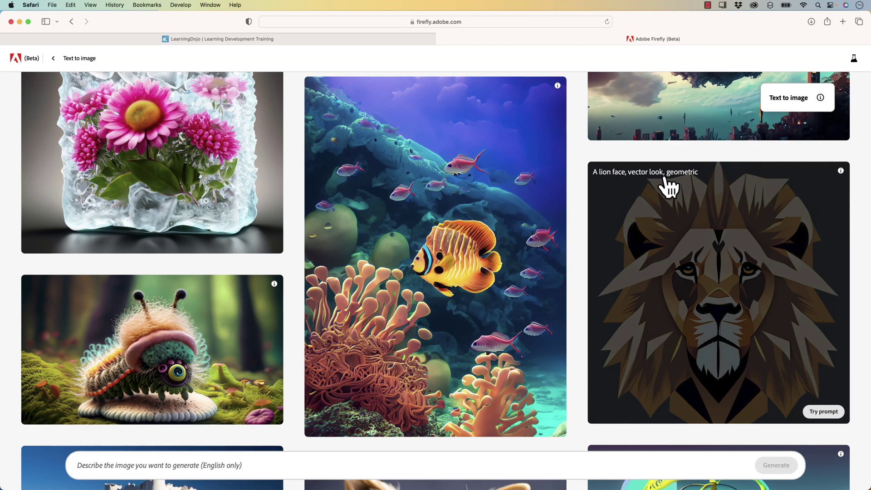
{"action": "mouse_move", "coordinate": [84, 303]}
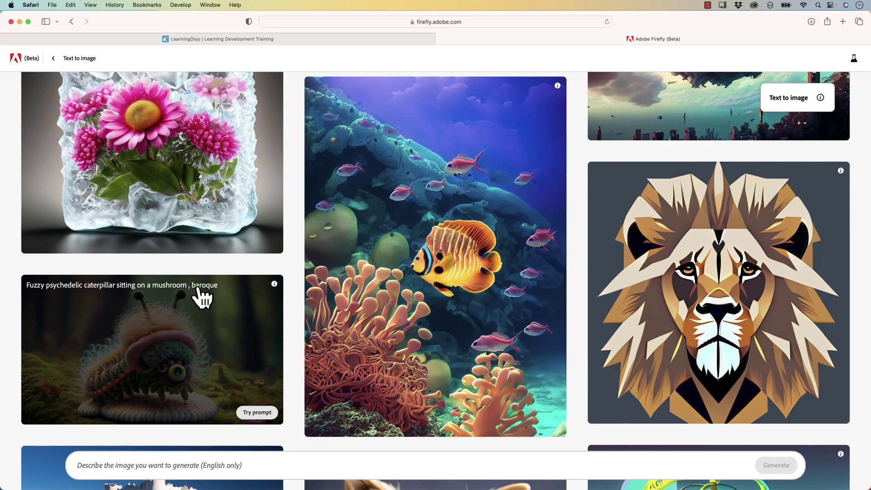
{"action": "mouse_move", "coordinate": [443, 335]}
{"action": "scroll", "coordinate": [444, 335], "scroll_direction": "up", "scroll_amount": 1}
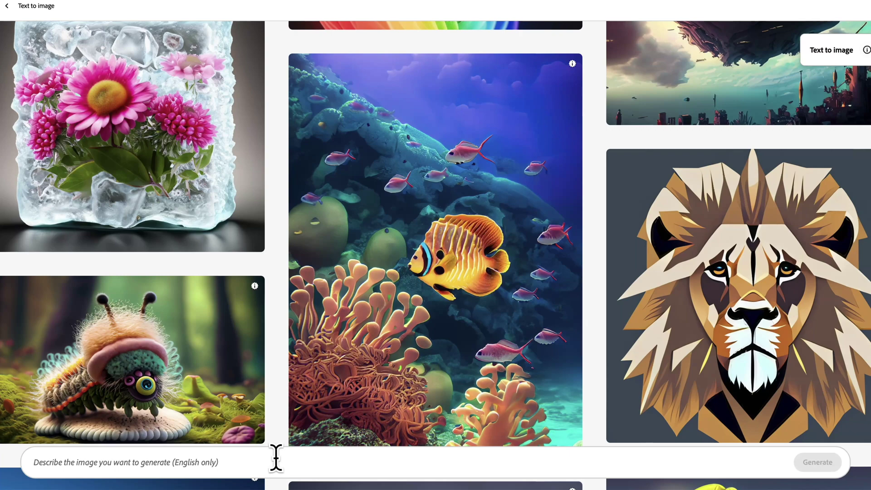
Generate images from the prompt 'New York City skyline, well lit, futuristic'.
{"action": "type", "text": "New"}
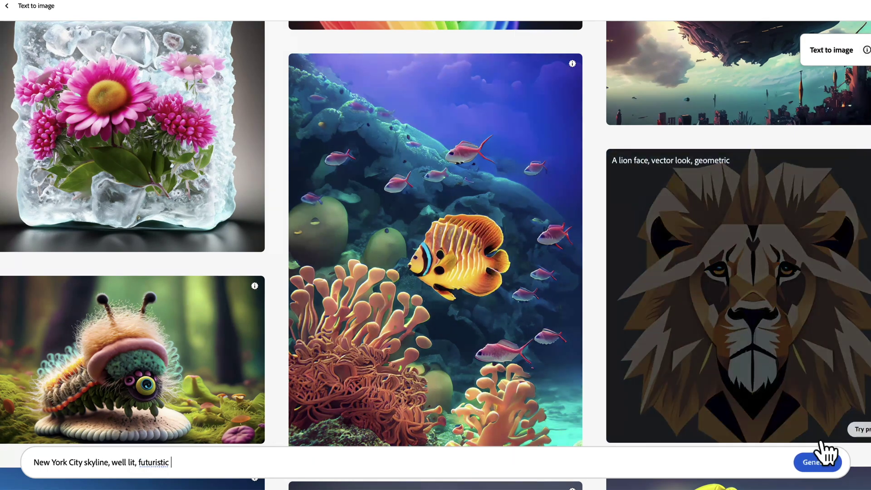
{"action": "left_click", "coordinate": [822, 465]}
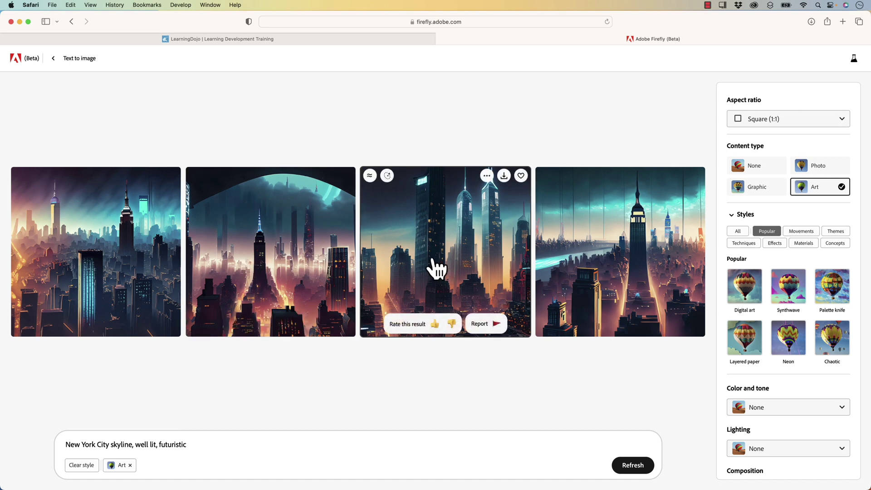
Set the skyline images to Landscape (4:3) aspect ratio and Photo content type.
{"action": "left_click", "coordinate": [779, 123]}
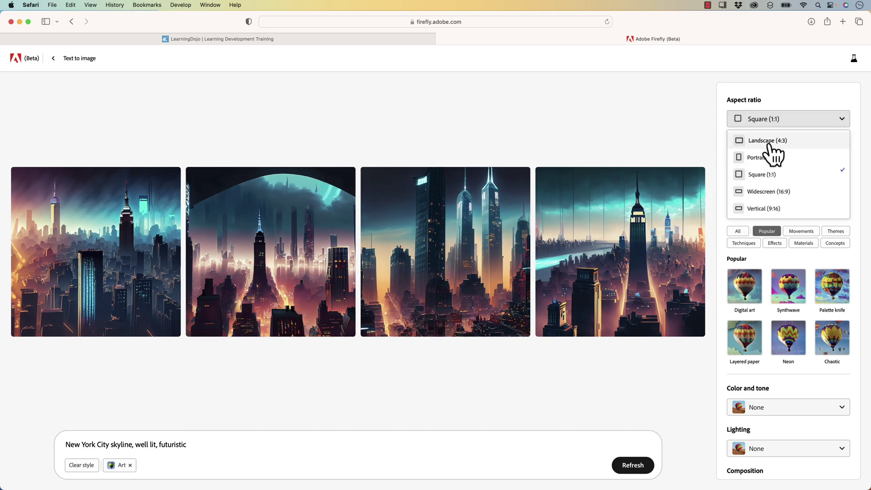
{"action": "left_click", "coordinate": [769, 143]}
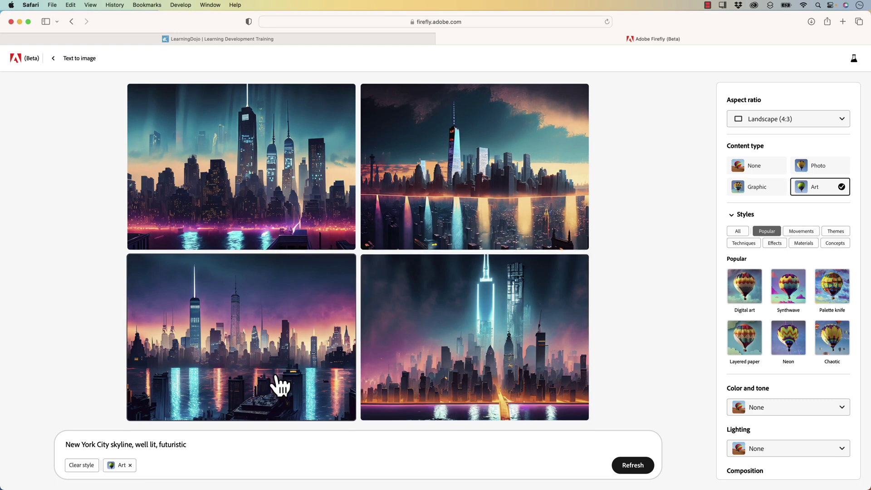
{"action": "mouse_move", "coordinate": [275, 377]}
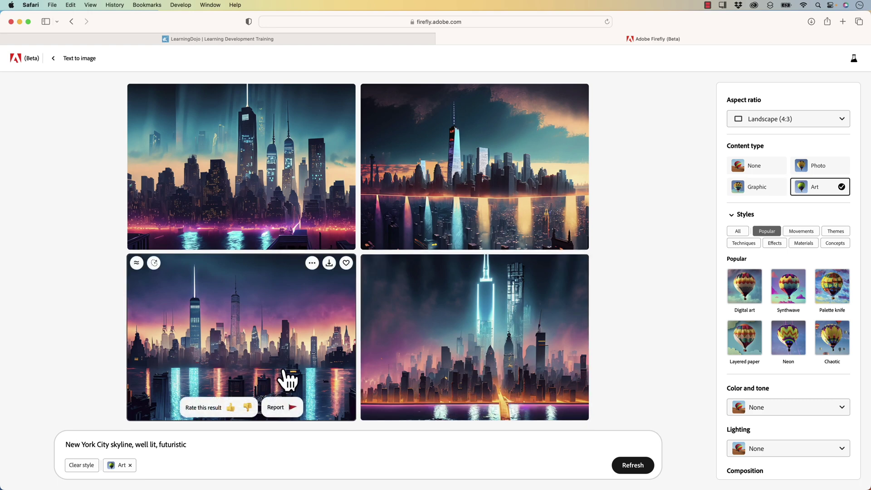
{"action": "left_click", "coordinate": [812, 169]}
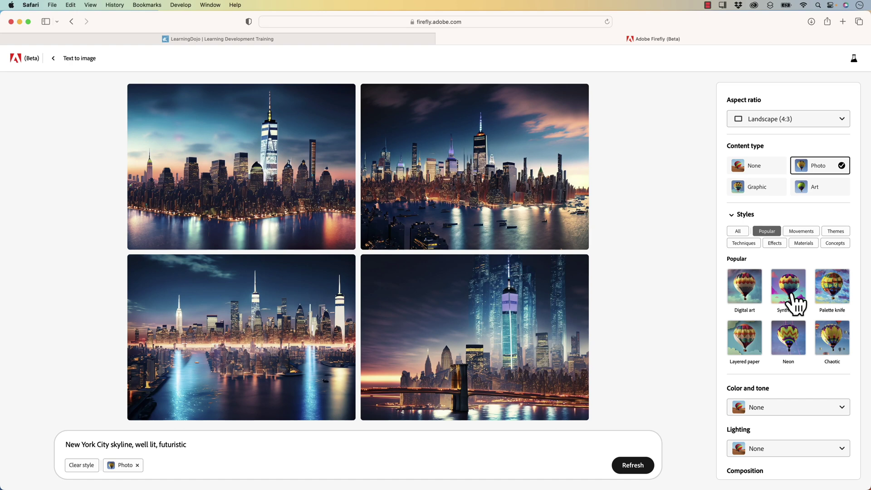
Start downloading the top-right skyline image, bringing up the Content Credentials notice.
{"action": "mouse_move", "coordinate": [558, 142]}
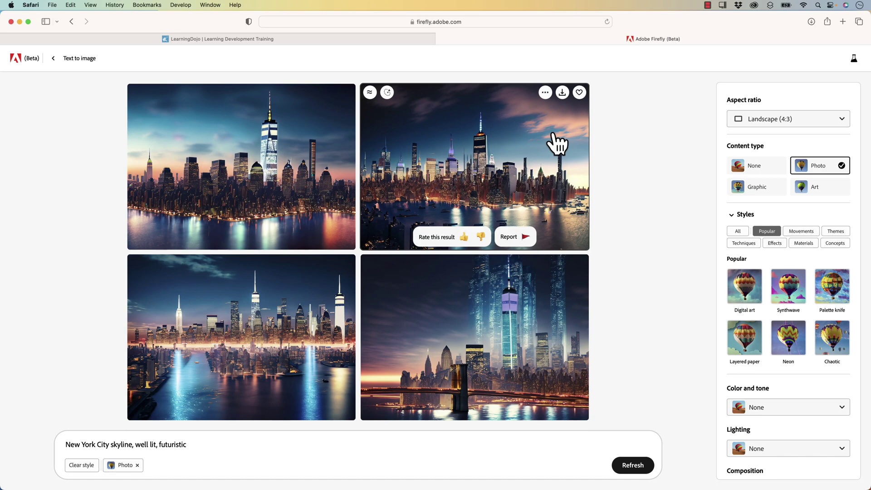
{"action": "left_click", "coordinate": [562, 93]}
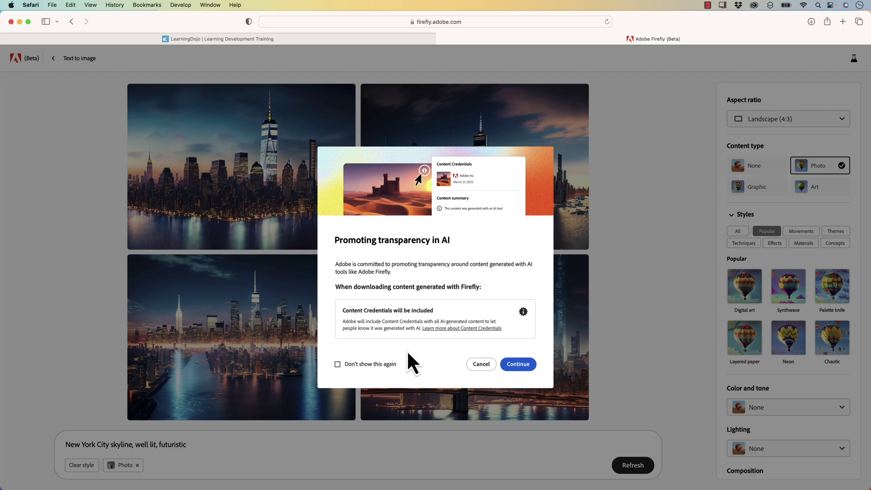
Dismiss the AI transparency notice and browse the Movements styles and color and tone options.
{"action": "left_click", "coordinate": [480, 365]}
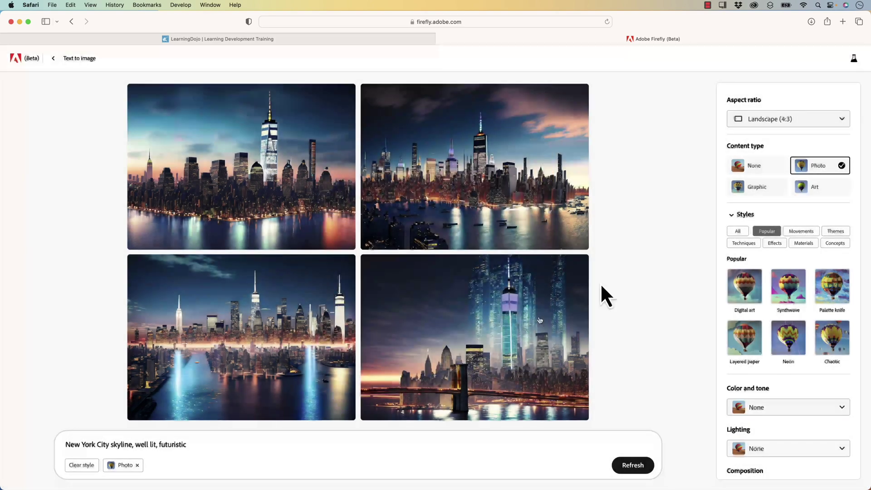
{"action": "left_click", "coordinate": [801, 231]}
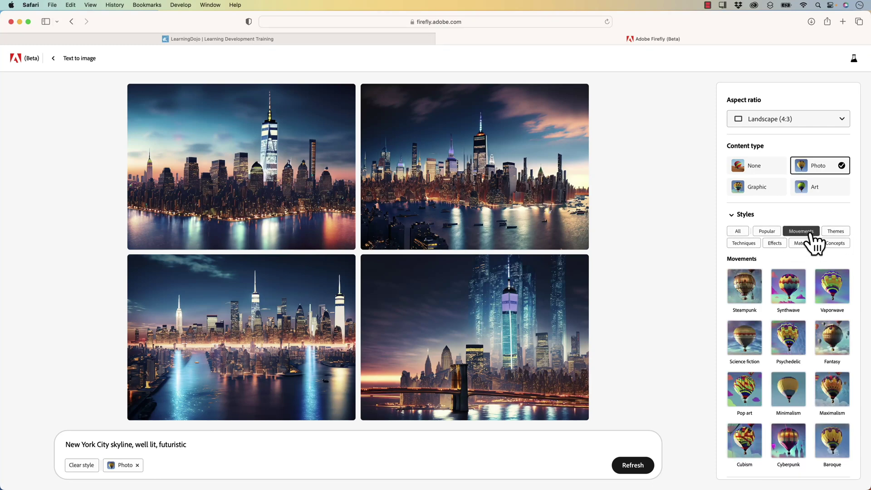
{"action": "left_click", "coordinate": [766, 233]}
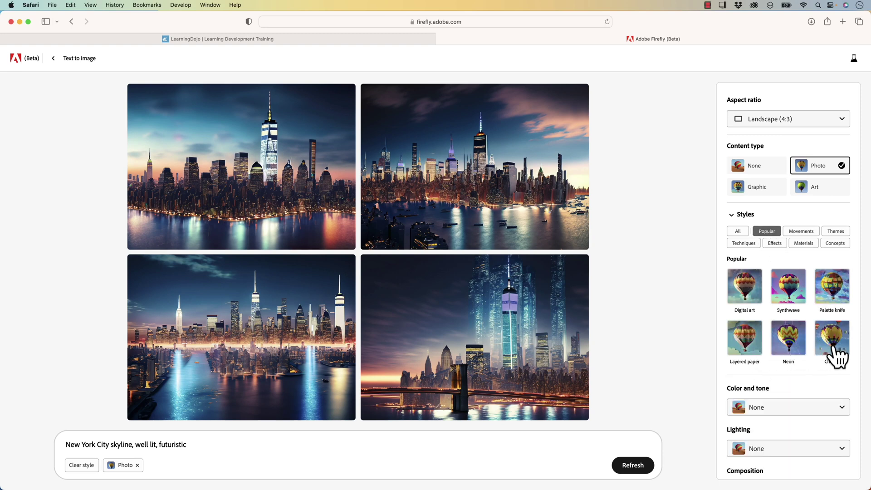
{"action": "scroll", "coordinate": [800, 358], "scroll_direction": "down", "scroll_amount": 2}
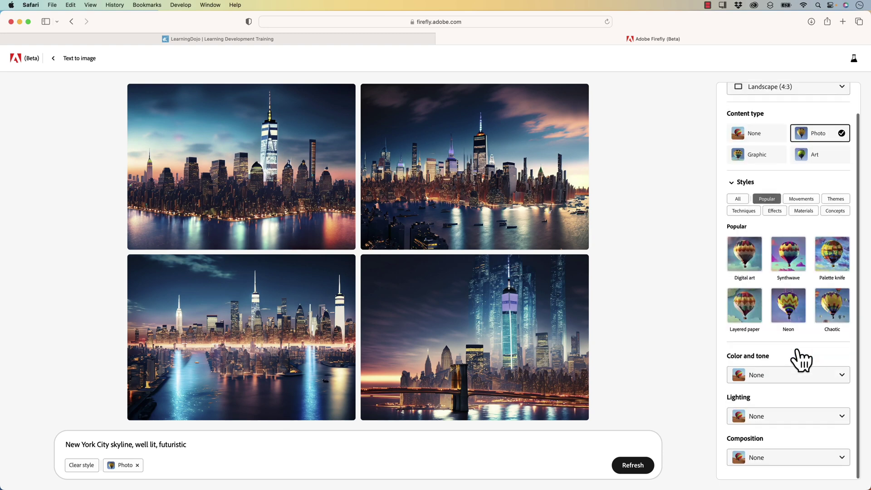
{"action": "left_click", "coordinate": [756, 386]}
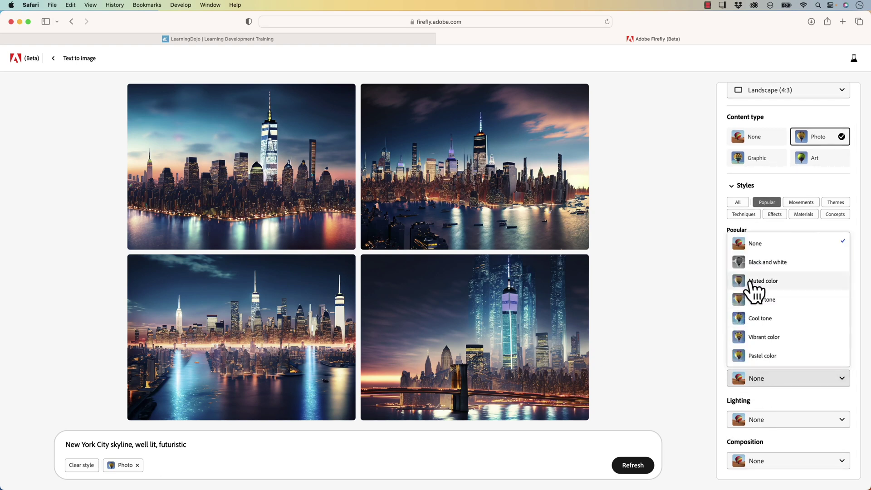
{"action": "left_click", "coordinate": [720, 289]}
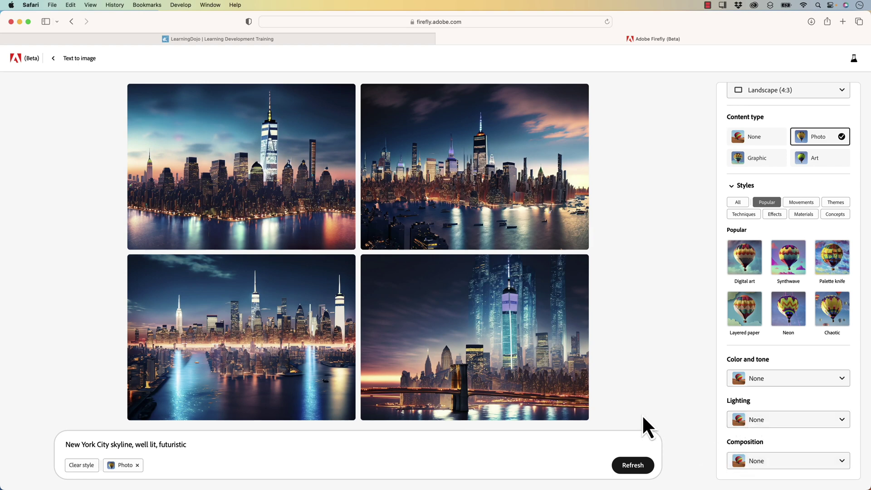
From the Firefly home page, open Generative fill and drag in the Thumb portrait from the desktop.
{"action": "left_click", "coordinate": [62, 59]}
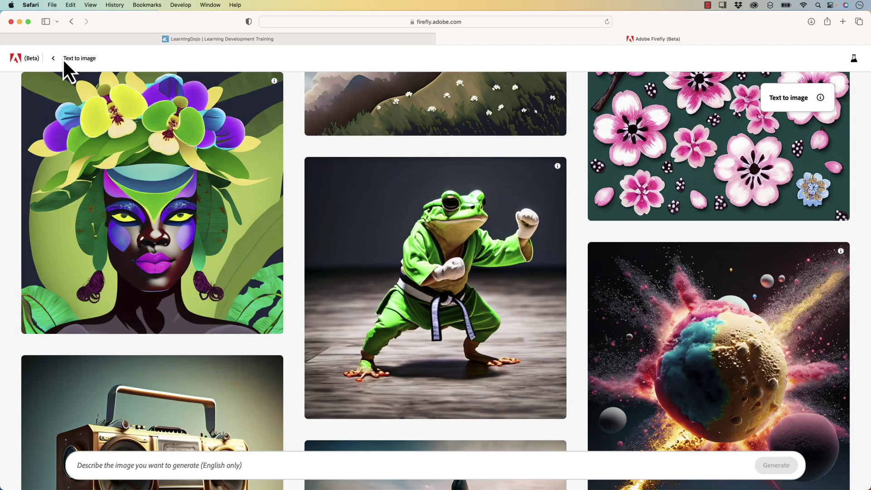
{"action": "left_click", "coordinate": [63, 58]}
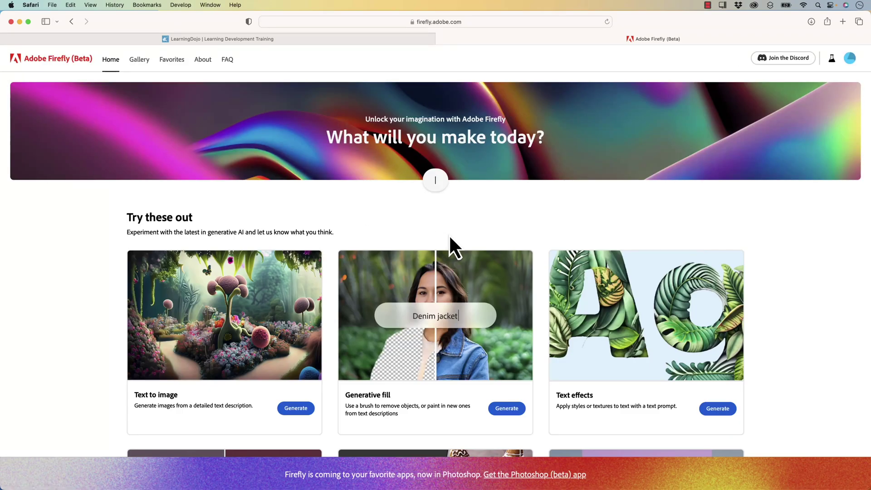
{"action": "scroll", "coordinate": [454, 238], "scroll_direction": "down", "scroll_amount": 3}
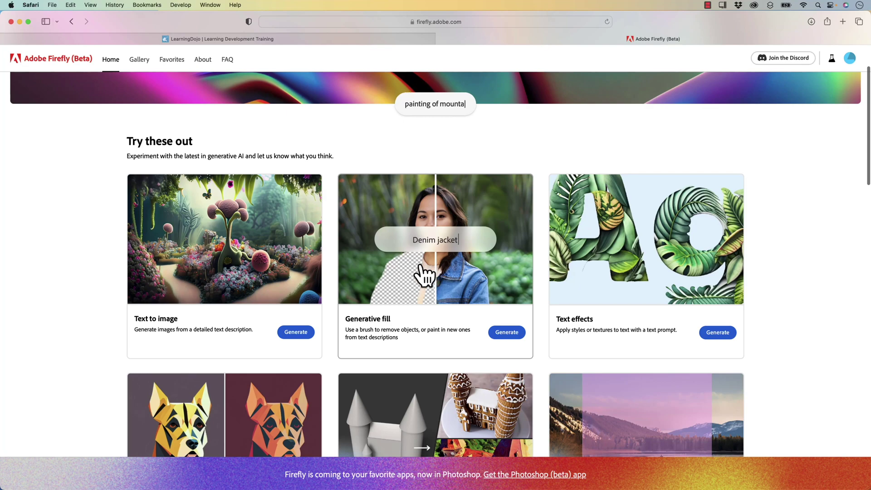
{"action": "left_click", "coordinate": [471, 245]}
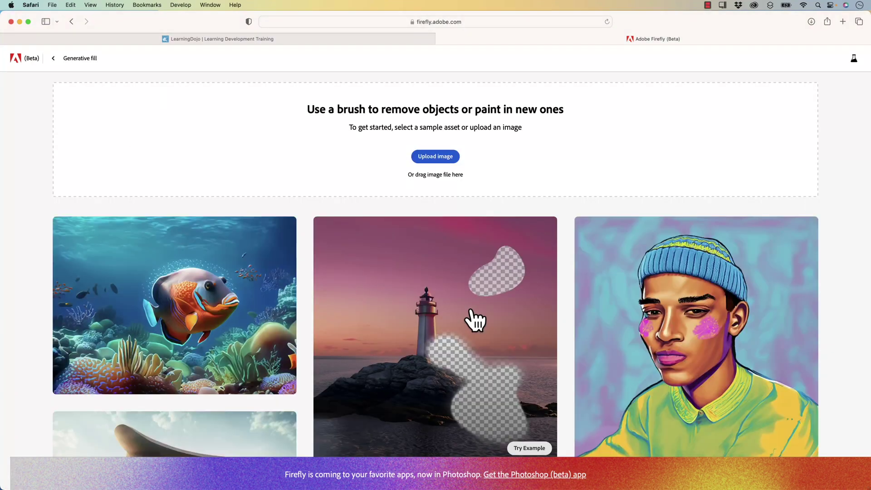
{"action": "left_click_drag", "start_coordinate": [870, 147], "coordinate": [824, 149]}
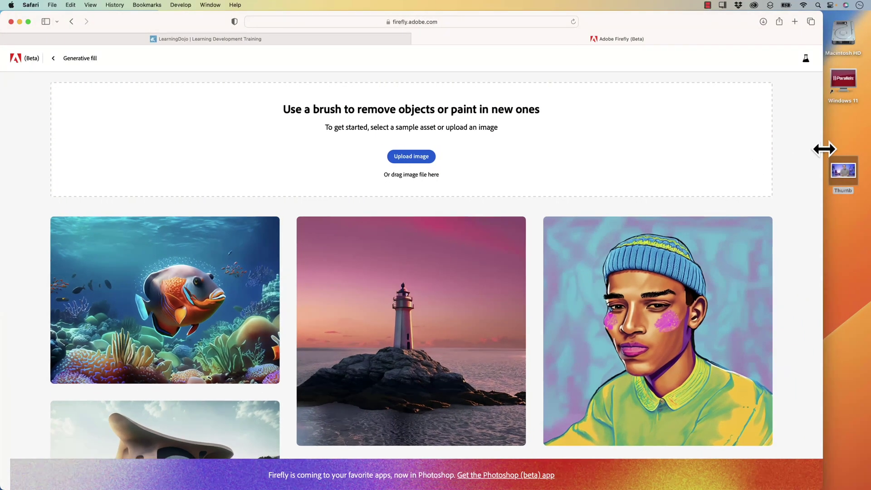
{"action": "left_click_drag", "start_coordinate": [836, 180], "coordinate": [628, 143]}
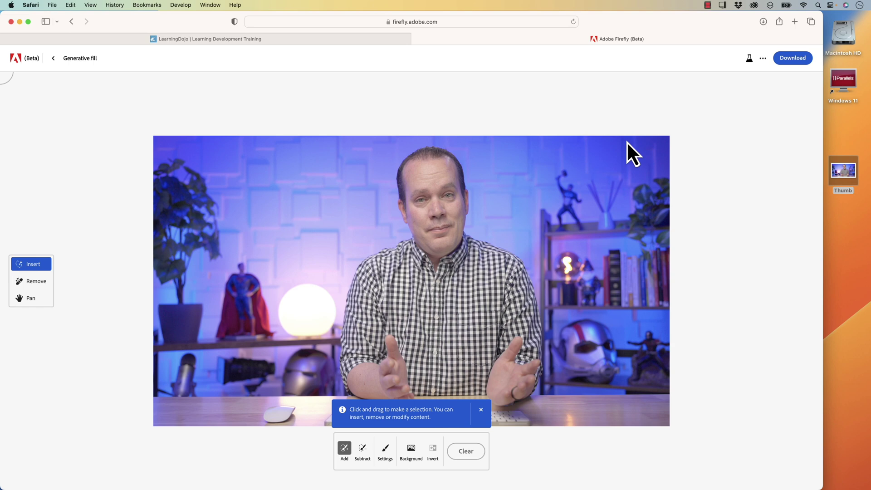
Remove the studio background, generate 'Office backrgound' fills, and preview the second and third variations.
{"action": "left_click", "coordinate": [482, 410]}
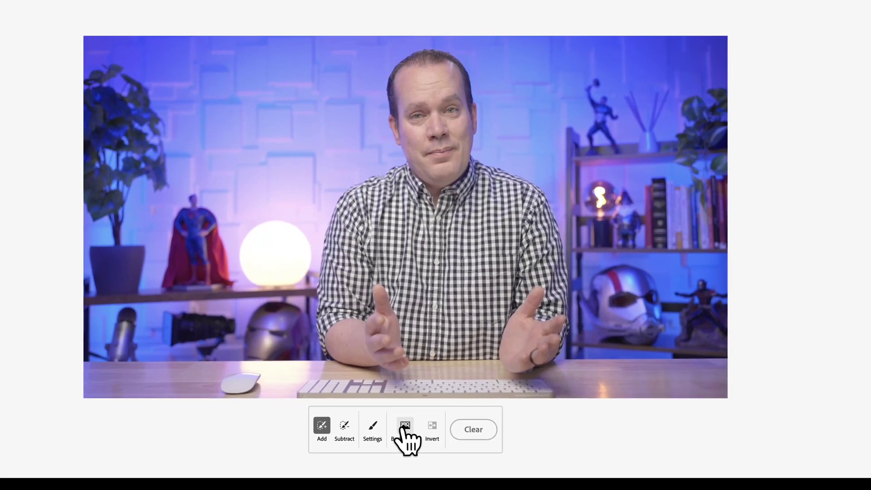
{"action": "left_click", "coordinate": [405, 427]}
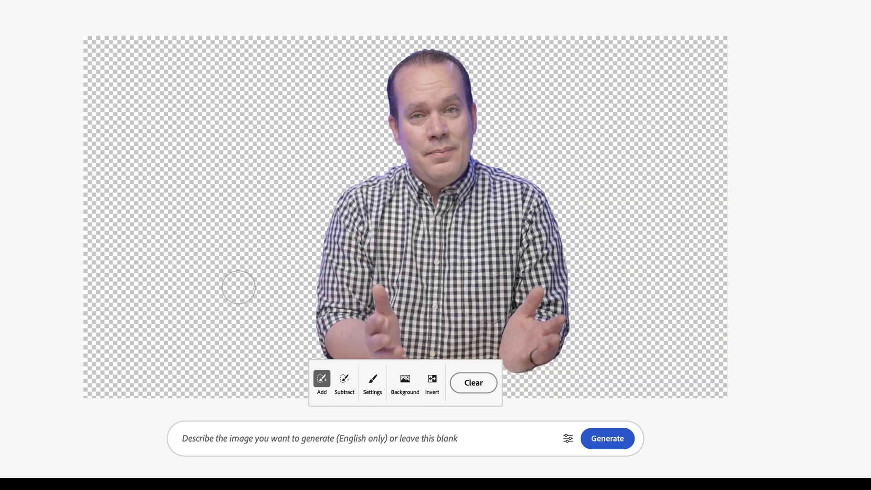
{"action": "left_click", "coordinate": [259, 437]}
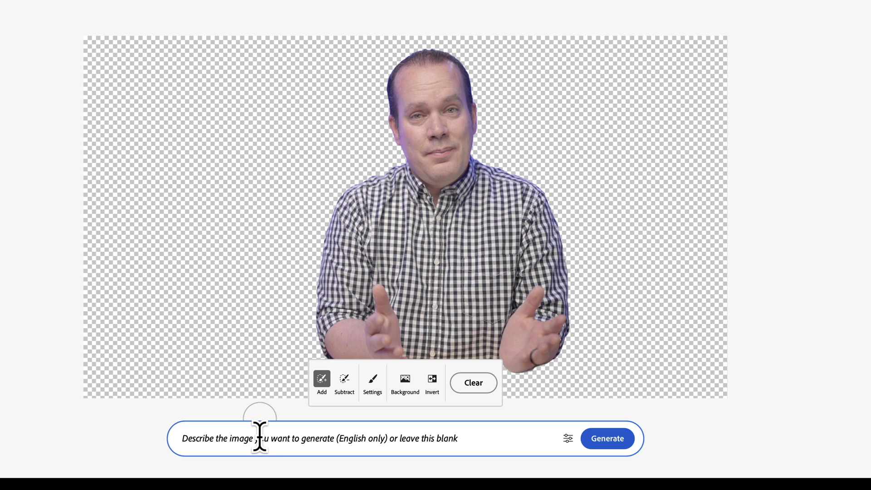
{"action": "type", "text": "Office backrgound"}
{"action": "key", "text": "Return"}
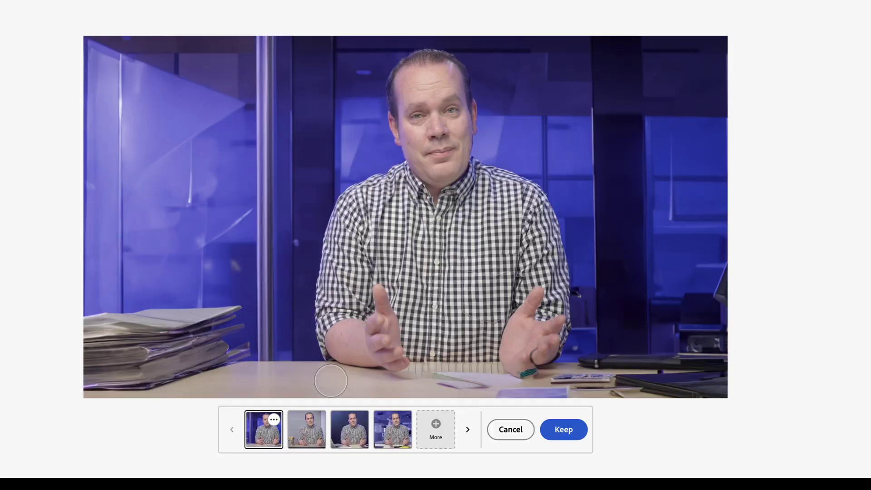
{"action": "left_click", "coordinate": [303, 443]}
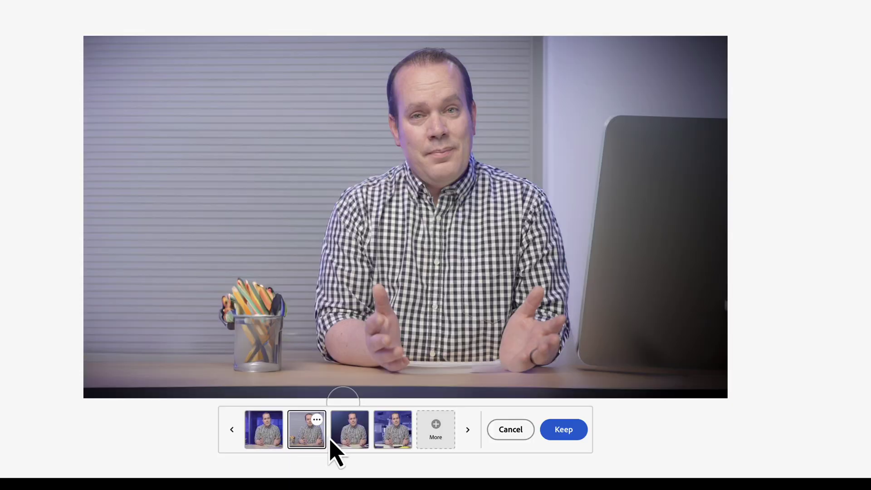
{"action": "left_click", "coordinate": [352, 436]}
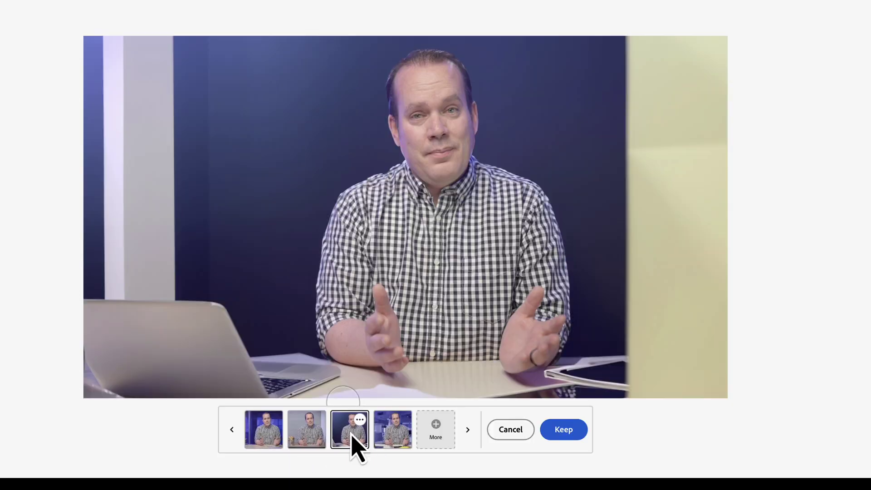
Cancel the office background variations and clear the mask to restore the original studio backdrop.
{"action": "left_click", "coordinate": [511, 430]}
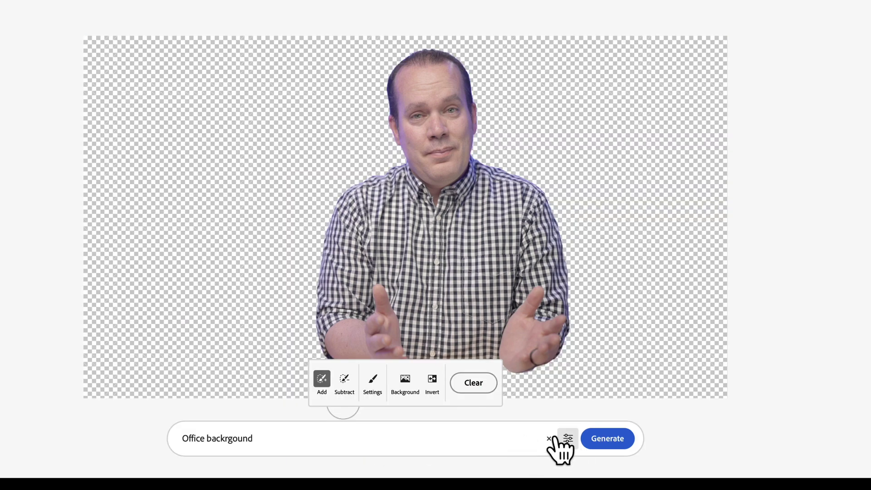
{"action": "left_click", "coordinate": [472, 383]}
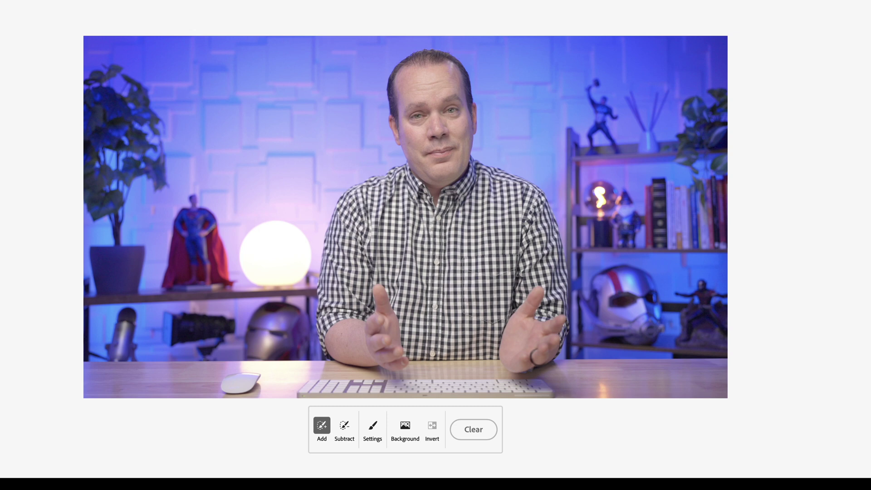
Brush a mask over the checked shirt's chest, extending it across the lower right chest.
{"action": "mouse_move", "coordinate": [401, 243]}
{"action": "left_mouse_down"}
{"action": "mouse_move", "coordinate": [432, 245]}
{"action": "mouse_move", "coordinate": [461, 232]}
{"action": "mouse_move", "coordinate": [403, 234]}
{"action": "mouse_move", "coordinate": [430, 269]}
{"action": "mouse_move", "coordinate": [434, 316]}
{"action": "mouse_move", "coordinate": [458, 273]}
{"action": "mouse_move", "coordinate": [496, 245]}
{"action": "mouse_move", "coordinate": [499, 218]}
{"action": "mouse_move", "coordinate": [485, 208]}
{"action": "mouse_move", "coordinate": [463, 222]}
{"action": "mouse_move", "coordinate": [469, 199]}
{"action": "mouse_move", "coordinate": [450, 210]}
{"action": "mouse_move", "coordinate": [451, 202]}
{"action": "mouse_move", "coordinate": [475, 198]}
{"action": "mouse_move", "coordinate": [476, 186]}
{"action": "mouse_move", "coordinate": [505, 188]}
{"action": "mouse_move", "coordinate": [516, 198]}
{"action": "mouse_move", "coordinate": [470, 229]}
{"action": "mouse_move", "coordinate": [489, 250]}
{"action": "mouse_move", "coordinate": [465, 326]}
{"action": "mouse_move", "coordinate": [431, 306]}
{"action": "mouse_move", "coordinate": [400, 248]}
{"action": "mouse_move", "coordinate": [371, 229]}
{"action": "mouse_move", "coordinate": [418, 210]}
{"action": "mouse_move", "coordinate": [408, 193]}
{"action": "mouse_move", "coordinate": [386, 196]}
{"action": "mouse_move", "coordinate": [356, 220]}
{"action": "mouse_move", "coordinate": [378, 198]}
{"action": "mouse_move", "coordinate": [410, 190]}
{"action": "left_mouse_up"}
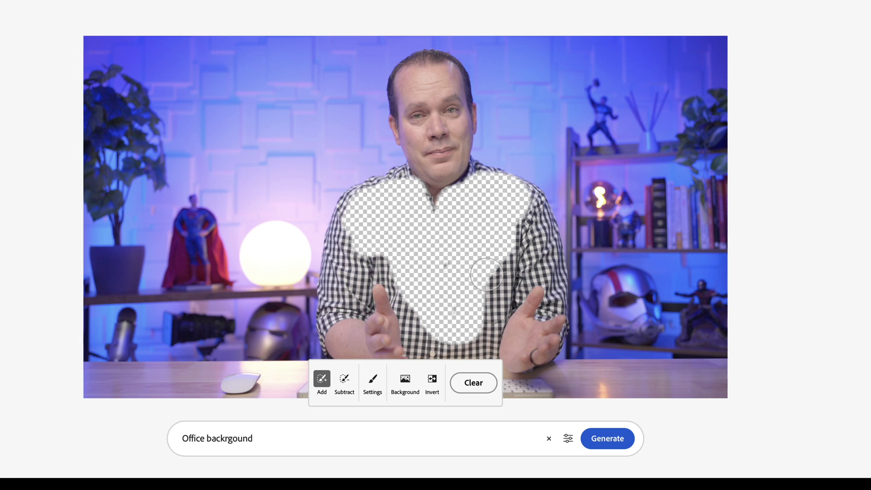
{"action": "left_click_drag", "start_coordinate": [375, 370], "coordinate": [399, 382]}
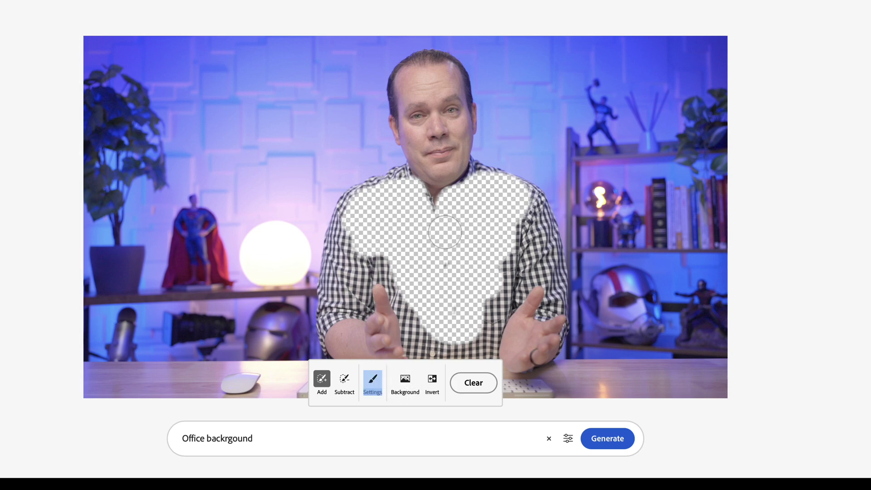
{"action": "scroll", "coordinate": [445, 231], "scroll_direction": "down", "scroll_amount": 3}
{"action": "mouse_move", "coordinate": [439, 216]}
{"action": "left_mouse_down"}
{"action": "mouse_move", "coordinate": [454, 257]}
{"action": "mouse_move", "coordinate": [472, 258]}
{"action": "mouse_move", "coordinate": [493, 189]}
{"action": "mouse_move", "coordinate": [517, 169]}
{"action": "mouse_move", "coordinate": [526, 178]}
{"action": "left_mouse_up"}
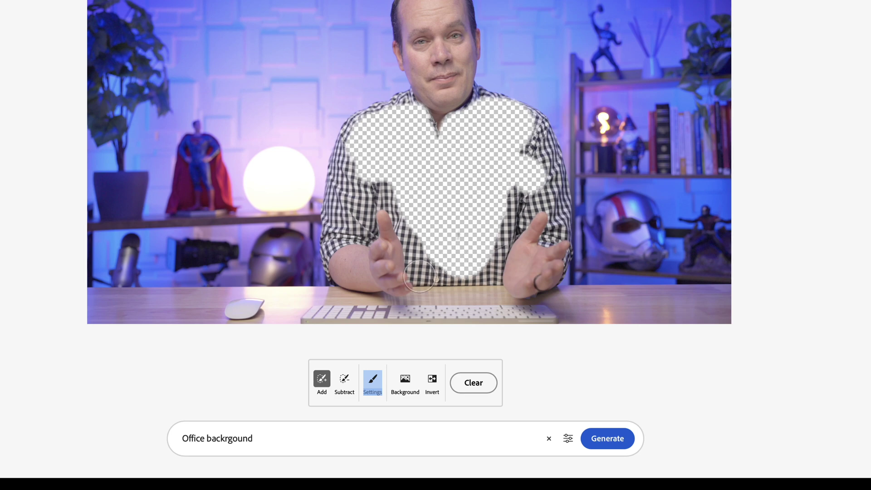
Reduce the brush size in the brush settings and zoom in on the shirt.
{"action": "left_click", "coordinate": [375, 394]}
{"action": "left_click_drag", "start_coordinate": [371, 286], "coordinate": [352, 291]}
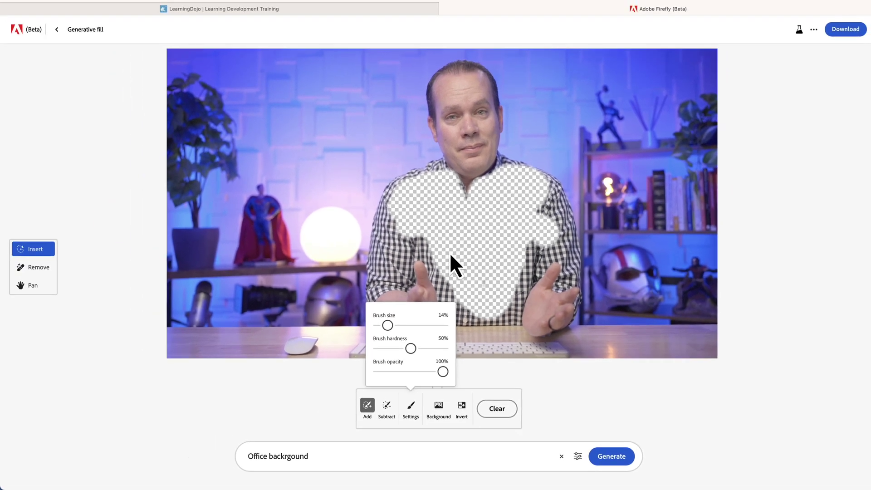
{"action": "left_click", "coordinate": [418, 202]}
{"action": "scroll", "coordinate": [448, 250], "scroll_direction": "up", "scroll_amount": 5}
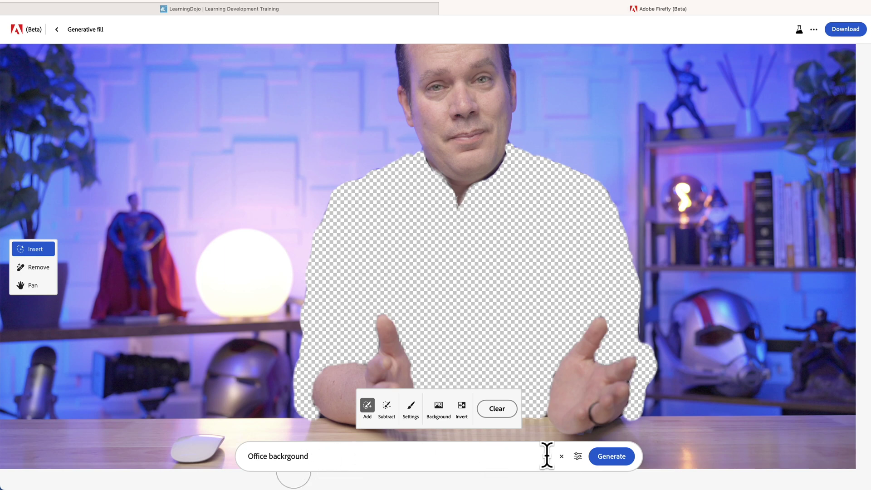
Clear the old 'Office backrgound' prompt and place the cursor in the empty prompt field.
{"action": "left_click", "coordinate": [561, 455]}
{"action": "left_click", "coordinate": [271, 458]}
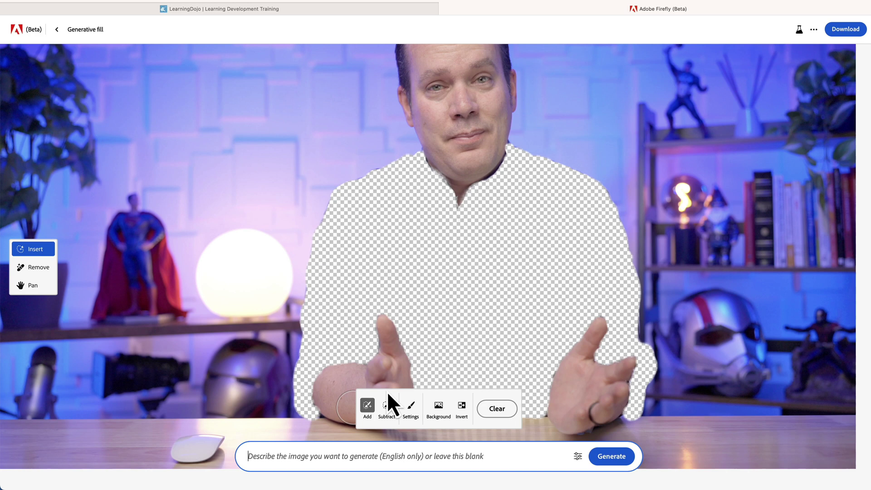
Generate shirt fills from the prompt 'blue shirt' and preview the striped and checkered results.
{"action": "type", "text": "blue shirt"}
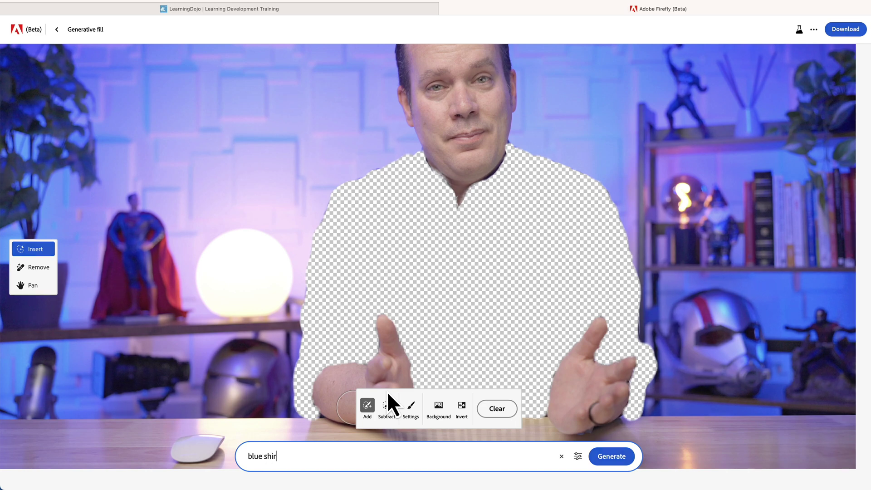
{"action": "left_click", "coordinate": [615, 462]}
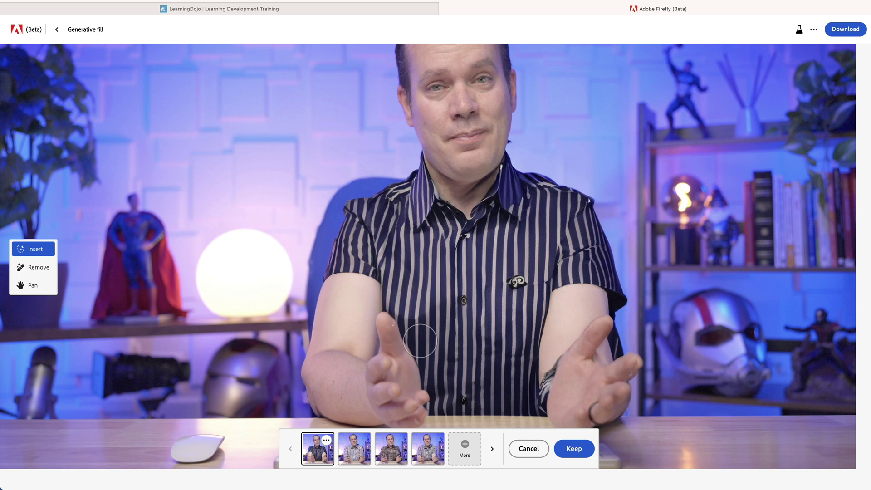
{"action": "left_click", "coordinate": [356, 458]}
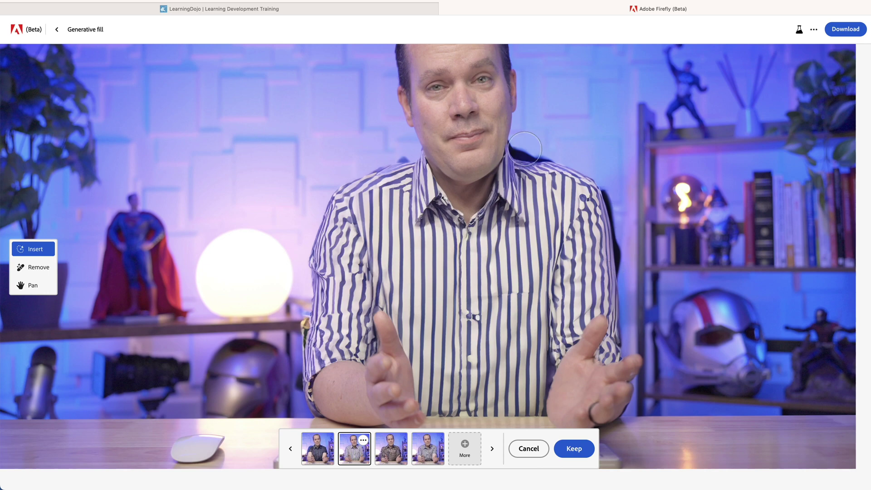
{"action": "left_click", "coordinate": [402, 451]}
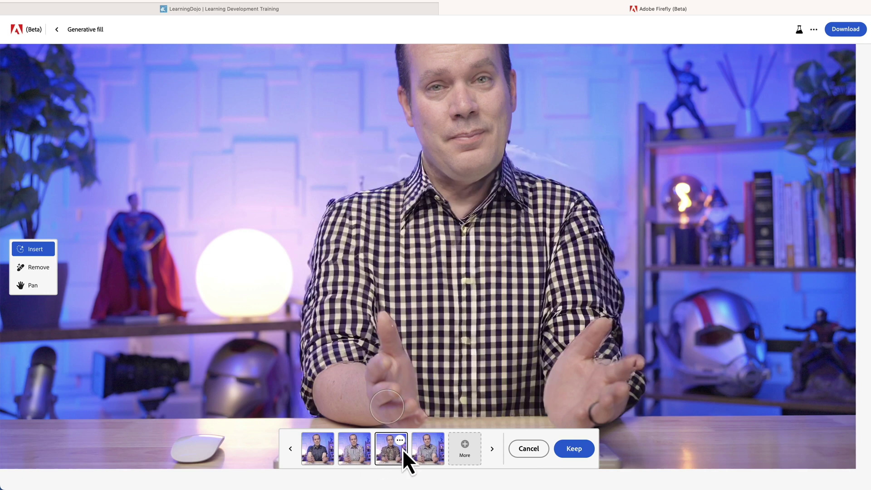
{"action": "left_click", "coordinate": [435, 457]}
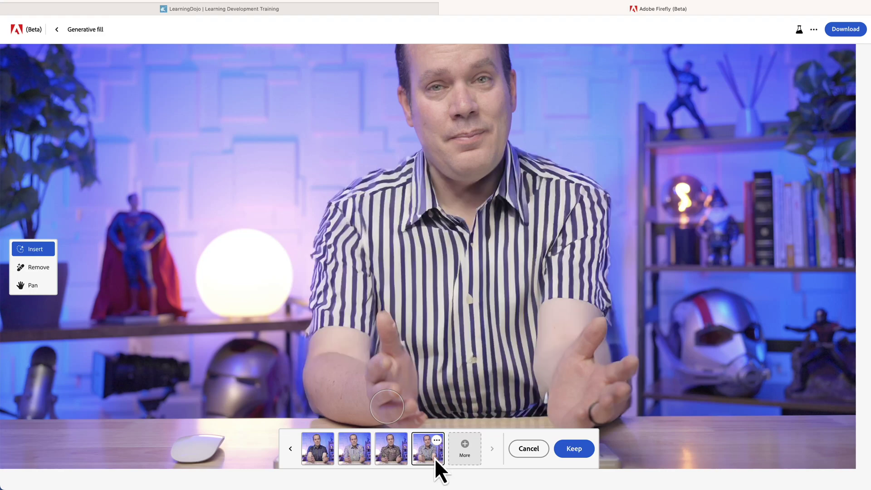
{"action": "left_click", "coordinate": [393, 451]}
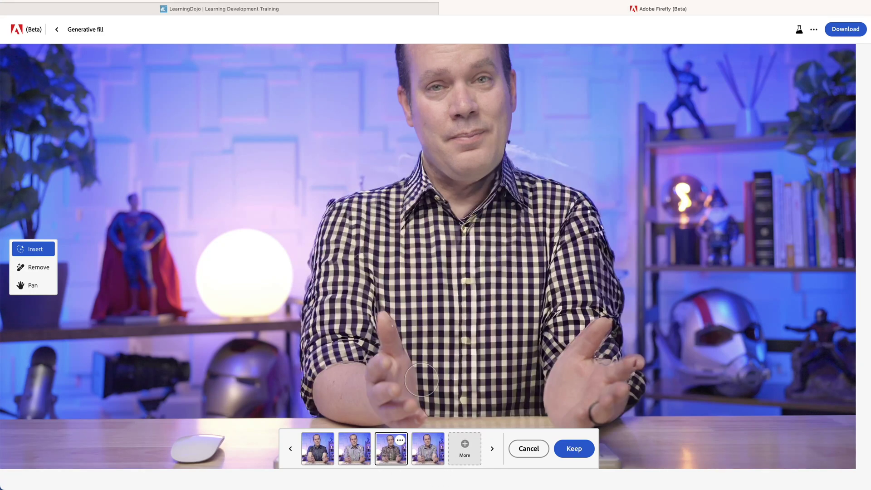
Generate another set of shirt variations, compare them, then cancel back to the mask.
{"action": "scroll", "coordinate": [456, 348], "scroll_direction": "up", "scroll_amount": 2}
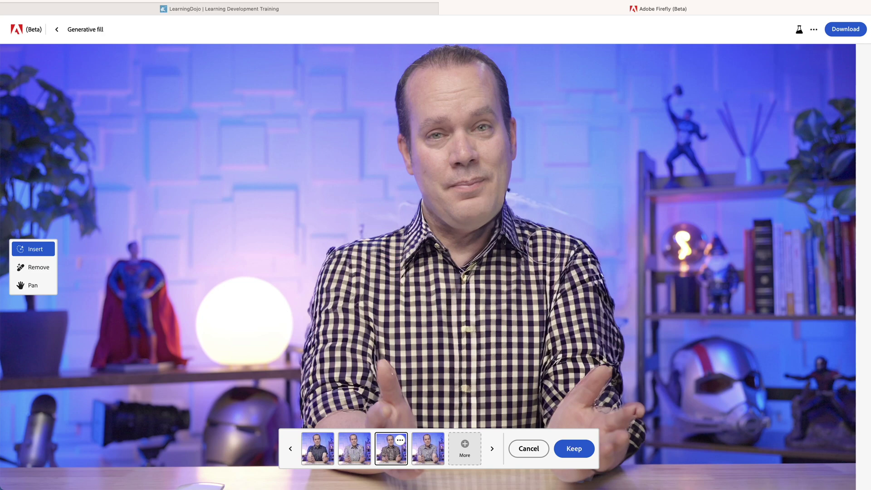
{"action": "left_click", "coordinate": [463, 454]}
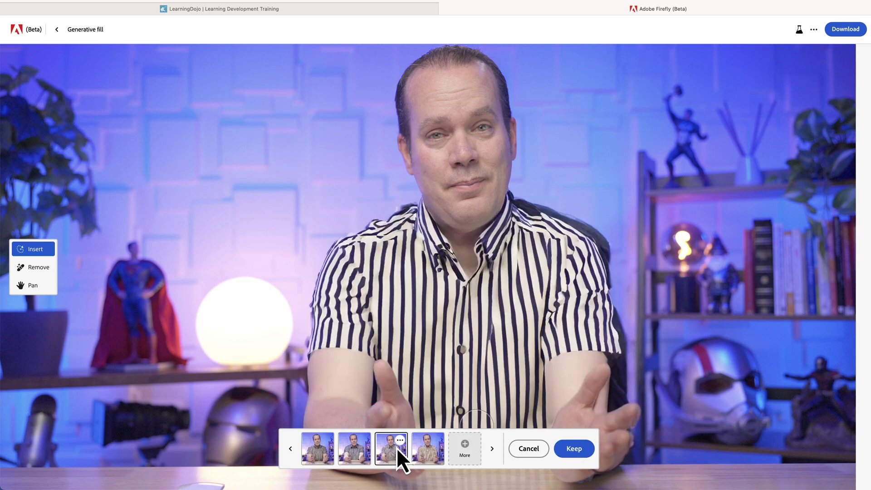
{"action": "left_click", "coordinate": [428, 449]}
{"action": "left_click", "coordinate": [317, 448]}
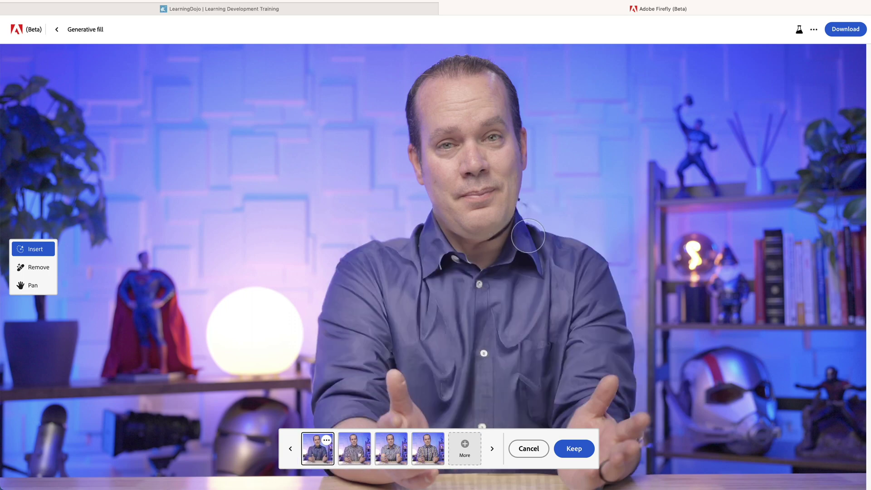
{"action": "left_click", "coordinate": [531, 450]}
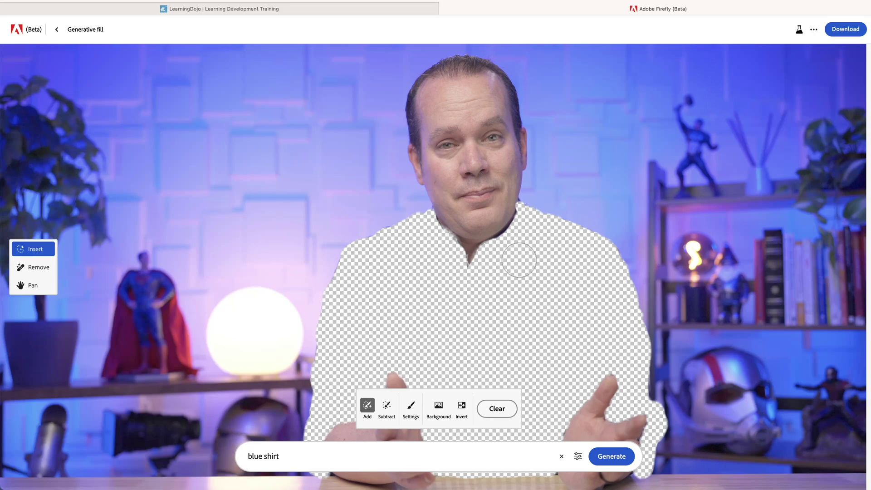
Touch up the shirt mask edges near the right hand and edit the prompt to 'blue professional shirt'.
{"action": "key", "text": "XF86AudioRaiseVolume"}
{"action": "scroll", "coordinate": [519, 260], "scroll_direction": "up", "scroll_amount": 5}
{"action": "scroll", "coordinate": [725, 172], "scroll_direction": "up", "scroll_amount": 2}
{"action": "scroll", "coordinate": [738, 178], "scroll_direction": "down", "scroll_amount": 3}
{"action": "mouse_move", "coordinate": [749, 223]}
{"action": "left_mouse_down"}
{"action": "mouse_move", "coordinate": [743, 403]}
{"action": "mouse_move", "coordinate": [696, 424]}
{"action": "mouse_move", "coordinate": [699, 402]}
{"action": "mouse_move", "coordinate": [733, 362]}
{"action": "mouse_move", "coordinate": [699, 398]}
{"action": "left_mouse_up"}
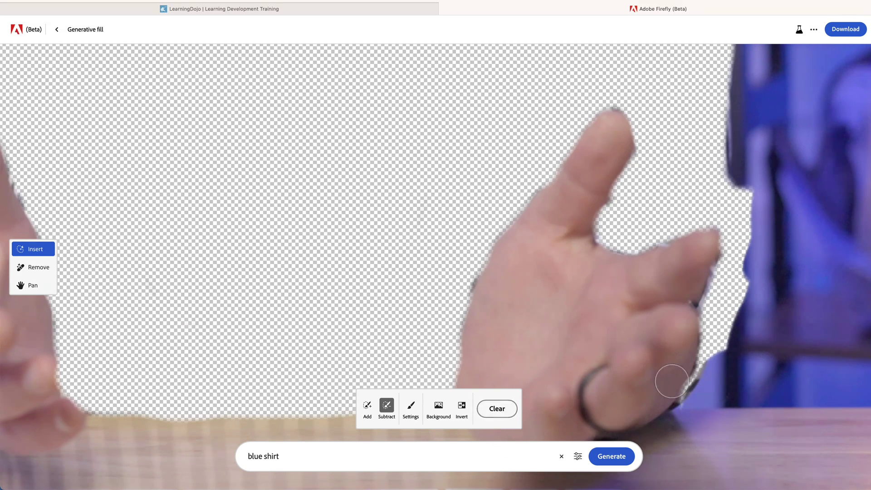
{"action": "key", "text": "alt"}
{"action": "mouse_move", "coordinate": [682, 360]}
{"action": "left_mouse_down"}
{"action": "mouse_move", "coordinate": [680, 369]}
{"action": "mouse_move", "coordinate": [684, 359]}
{"action": "mouse_move", "coordinate": [670, 365]}
{"action": "left_mouse_up"}
{"action": "key", "text": "alt"}
{"action": "left_click", "coordinate": [368, 405]}
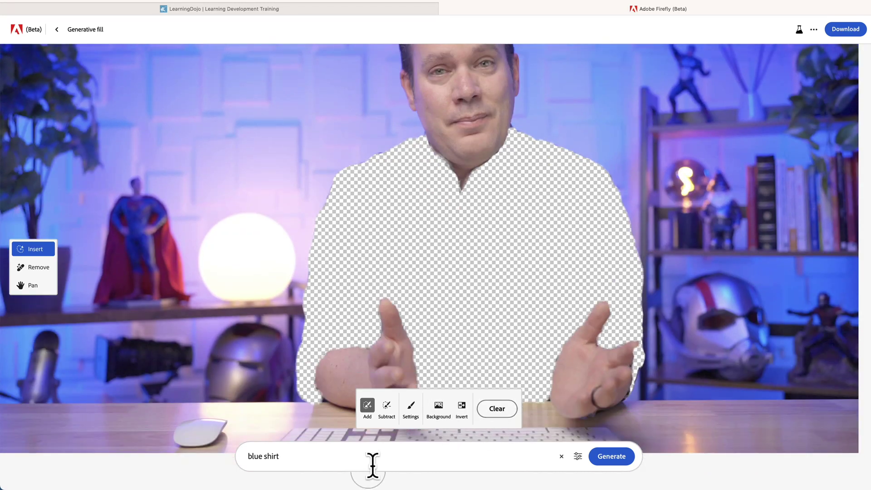
{"action": "left_click", "coordinate": [263, 459]}
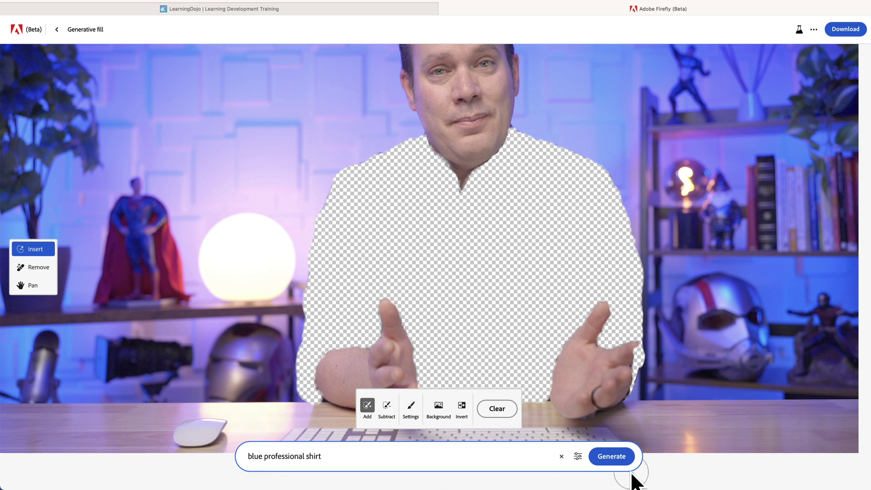
Generate 'blue professional shirt' variations and preview the beige and blue-with-tie results.
{"action": "left_click", "coordinate": [611, 457]}
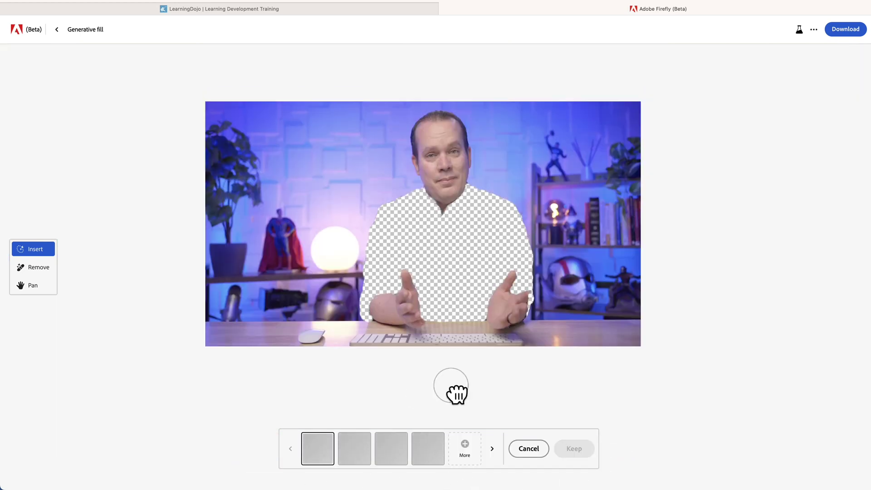
{"action": "left_click", "coordinate": [354, 447]}
{"action": "left_click", "coordinate": [400, 448]}
{"action": "left_click", "coordinate": [427, 448]}
Generate another set, compare the blue and striped shirts, then return to the Generative fill start page.
{"action": "left_click", "coordinate": [451, 449]}
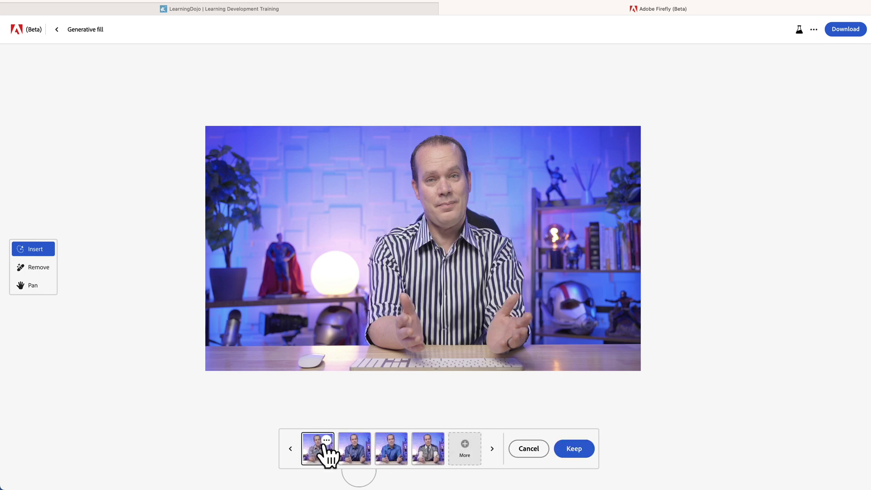
{"action": "left_click", "coordinate": [359, 451]}
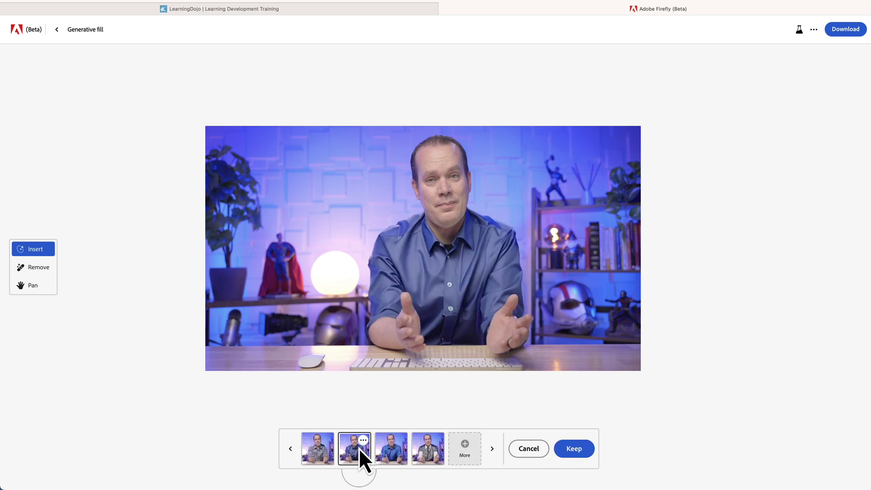
{"action": "left_click", "coordinate": [389, 448]}
{"action": "left_click", "coordinate": [429, 454]}
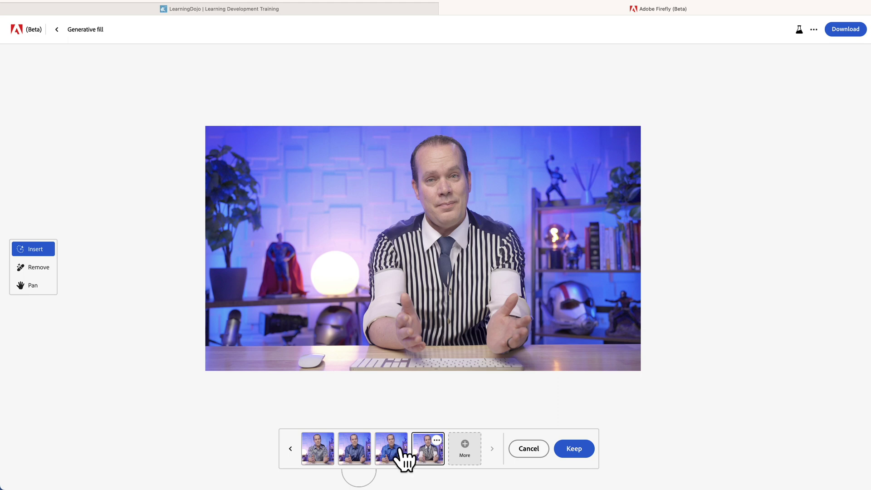
{"action": "left_click", "coordinate": [380, 459]}
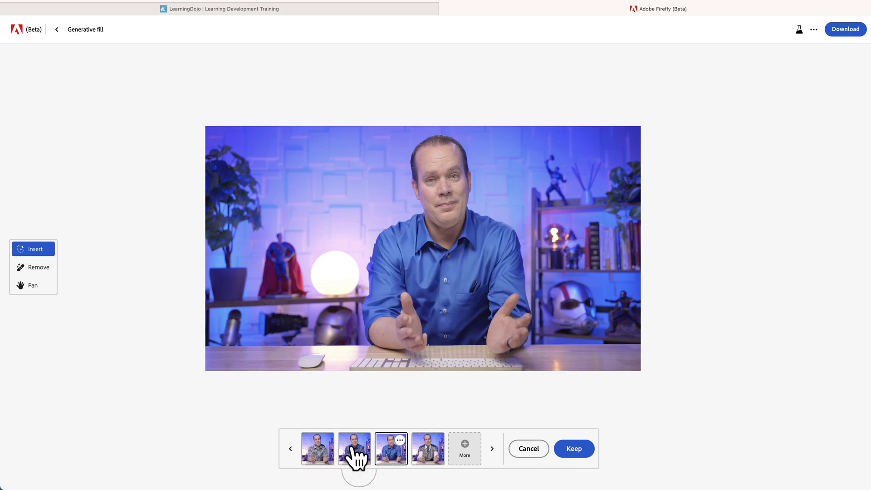
{"action": "left_click", "coordinate": [355, 457]}
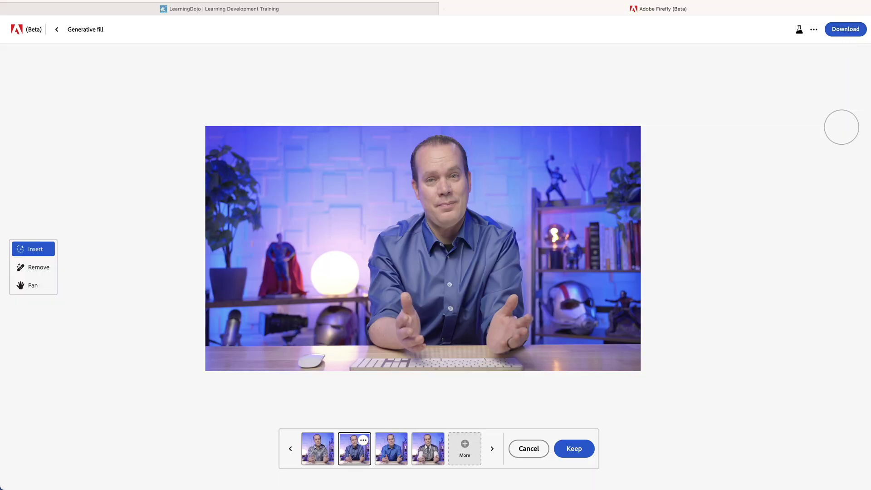
{"action": "left_click", "coordinate": [56, 28]}
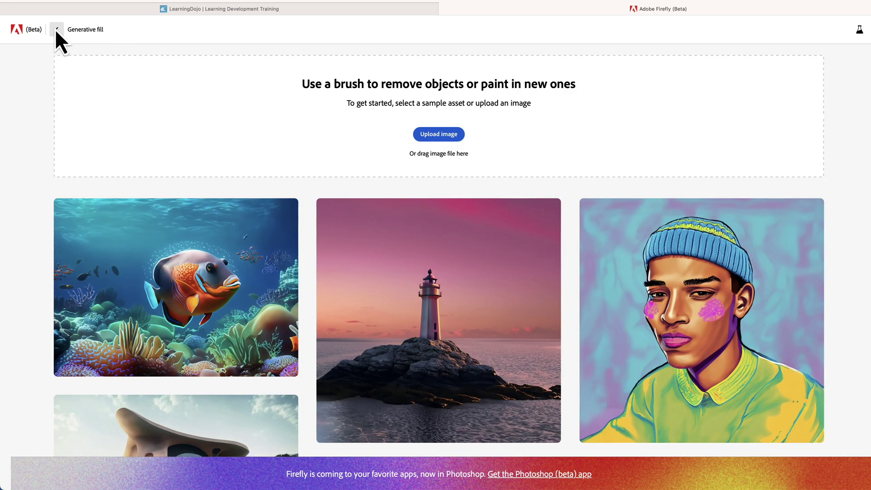
Go back to the Firefly home page and browse feature cards like Text to vector and Sketch to image.
{"action": "left_click", "coordinate": [55, 29]}
{"action": "scroll", "coordinate": [347, 138], "scroll_direction": "down", "scroll_amount": 4}
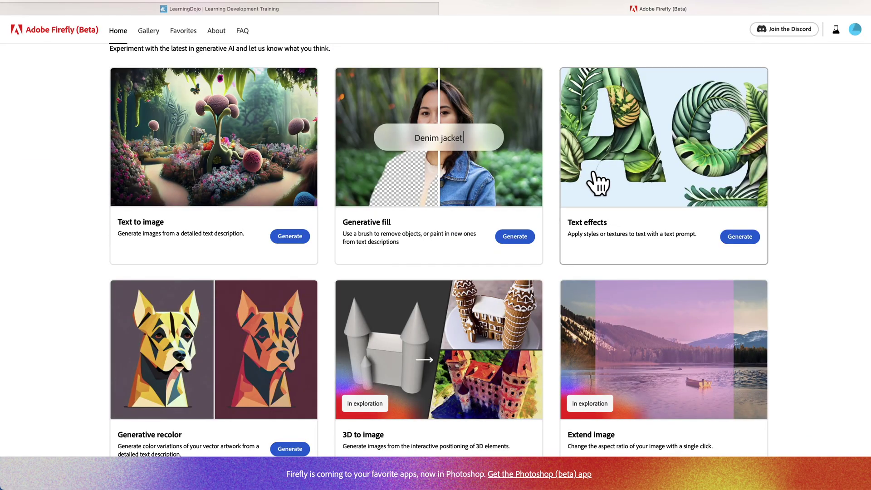
{"action": "scroll", "coordinate": [598, 184], "scroll_direction": "down", "scroll_amount": 2}
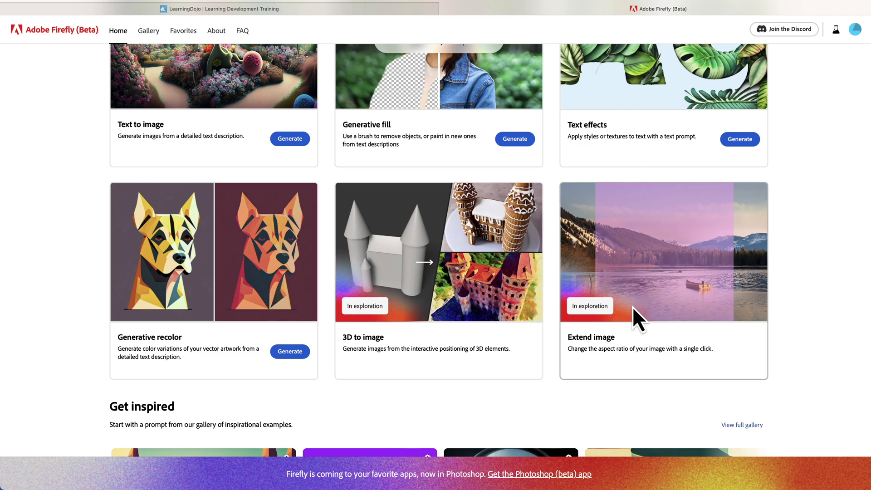
{"action": "scroll", "coordinate": [633, 308], "scroll_direction": "down", "scroll_amount": 1}
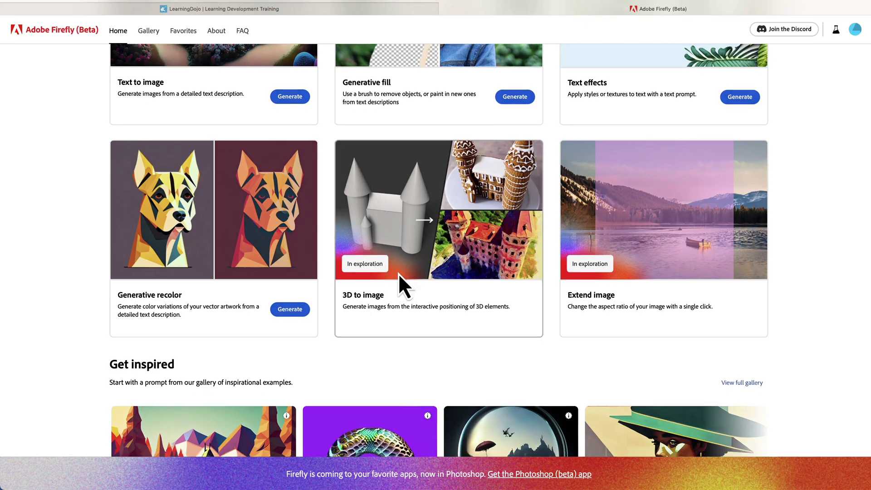
{"action": "scroll", "coordinate": [399, 272], "scroll_direction": "down", "scroll_amount": 2}
{"action": "scroll", "coordinate": [370, 203], "scroll_direction": "up", "scroll_amount": 2}
{"action": "scroll", "coordinate": [370, 204], "scroll_direction": "down", "scroll_amount": 15}
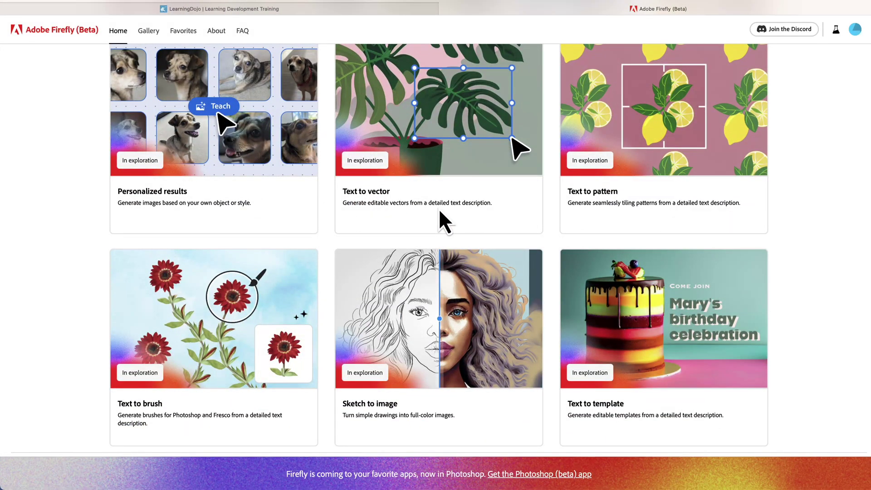
{"action": "scroll", "coordinate": [408, 208], "scroll_direction": "up", "scroll_amount": 1}
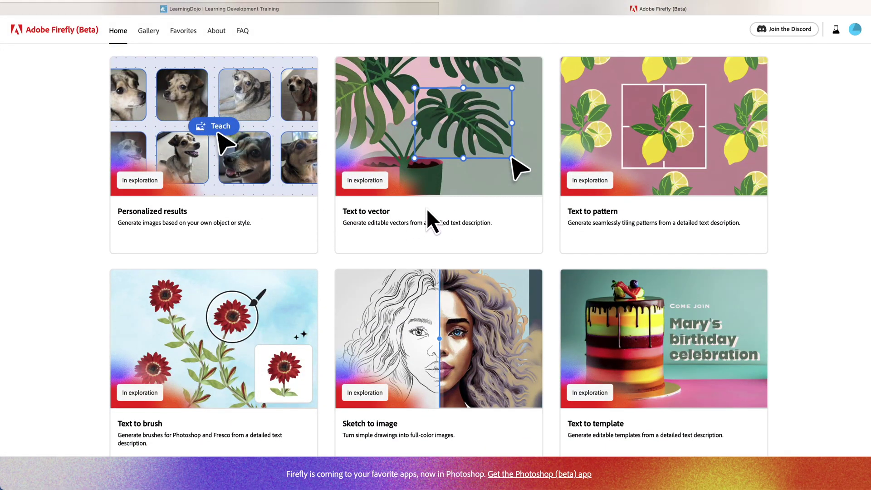
{"action": "scroll", "coordinate": [596, 195], "scroll_direction": "up", "scroll_amount": 2}
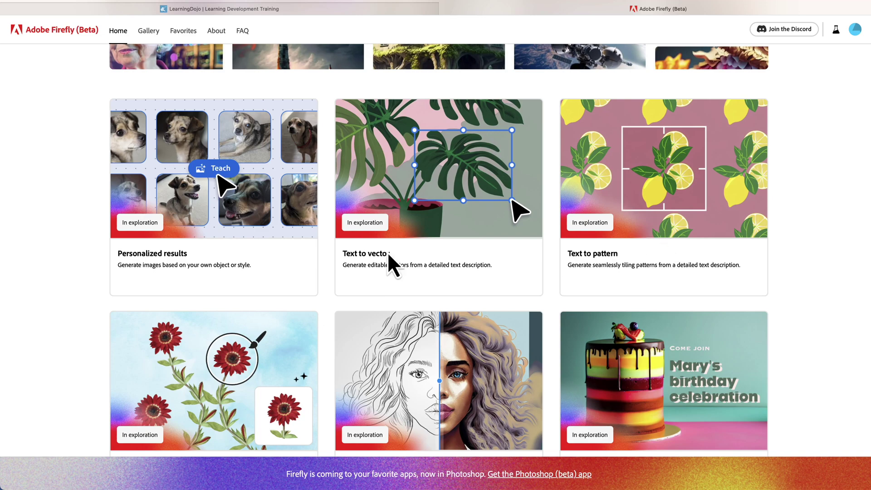
{"action": "scroll", "coordinate": [295, 254], "scroll_direction": "down", "scroll_amount": 3}
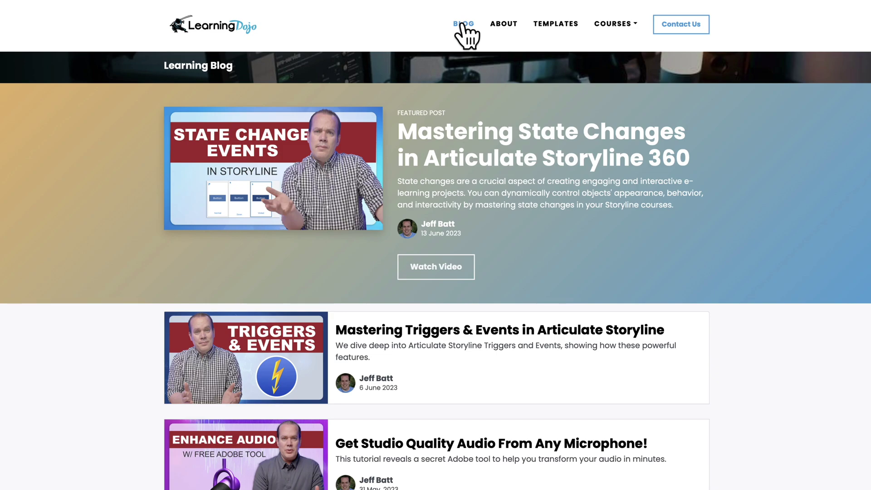
Open the LearningDojo TEMPLATES page, scroll through it, and expand the COURSES dropdown.
{"action": "scroll", "coordinate": [464, 34], "scroll_direction": "down", "scroll_amount": 3}
{"action": "scroll", "coordinate": [464, 34], "scroll_direction": "up", "scroll_amount": 3}
{"action": "left_click", "coordinate": [555, 26]}
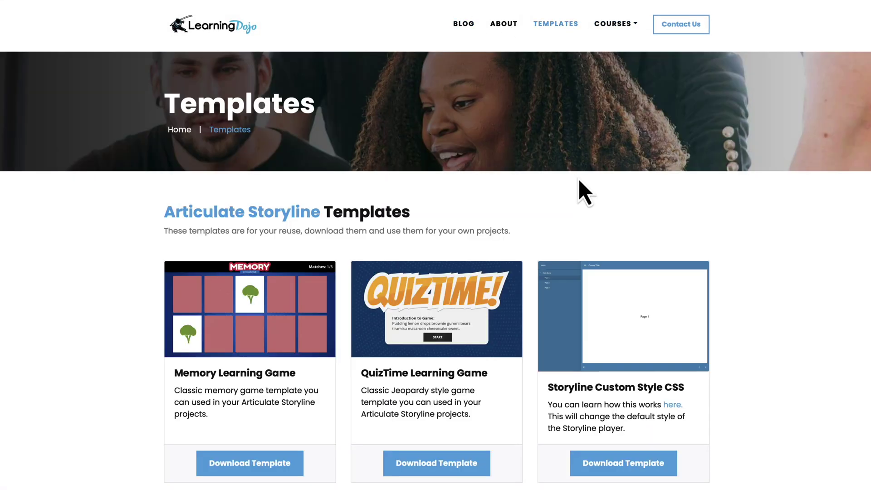
{"action": "scroll", "coordinate": [587, 190], "scroll_direction": "down", "scroll_amount": 3}
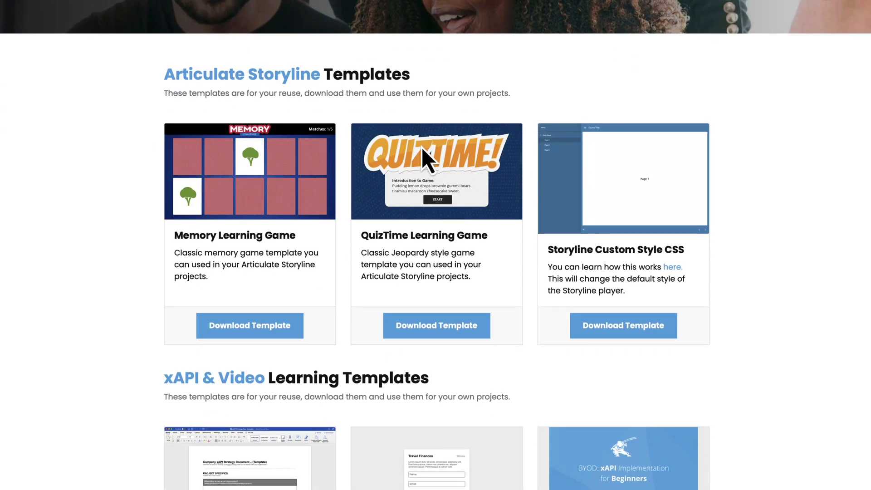
{"action": "scroll", "coordinate": [433, 156], "scroll_direction": "up", "scroll_amount": 4}
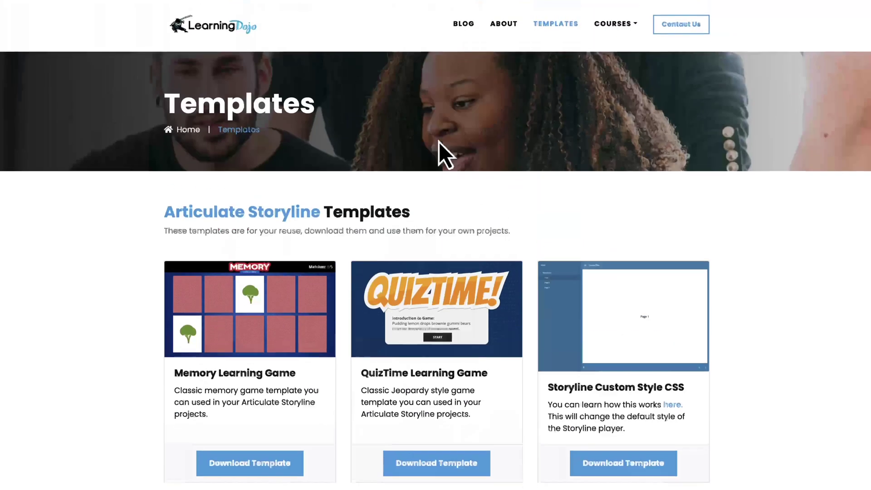
{"action": "left_click", "coordinate": [619, 26]}
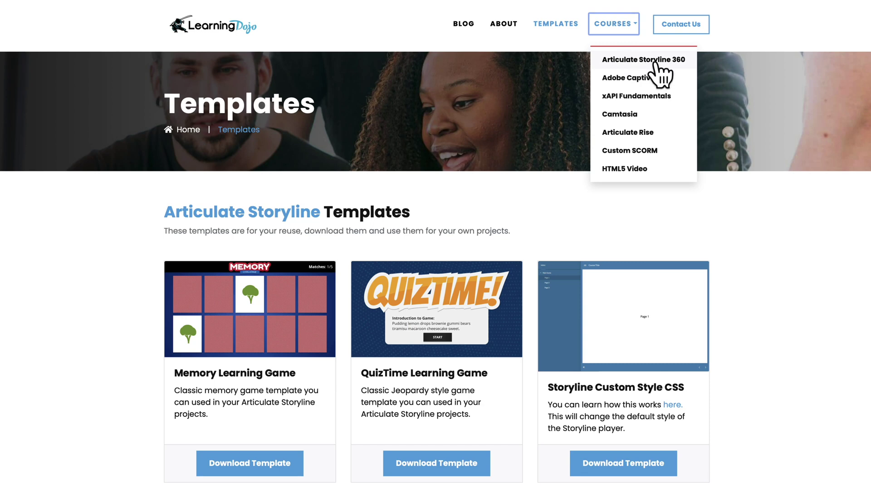